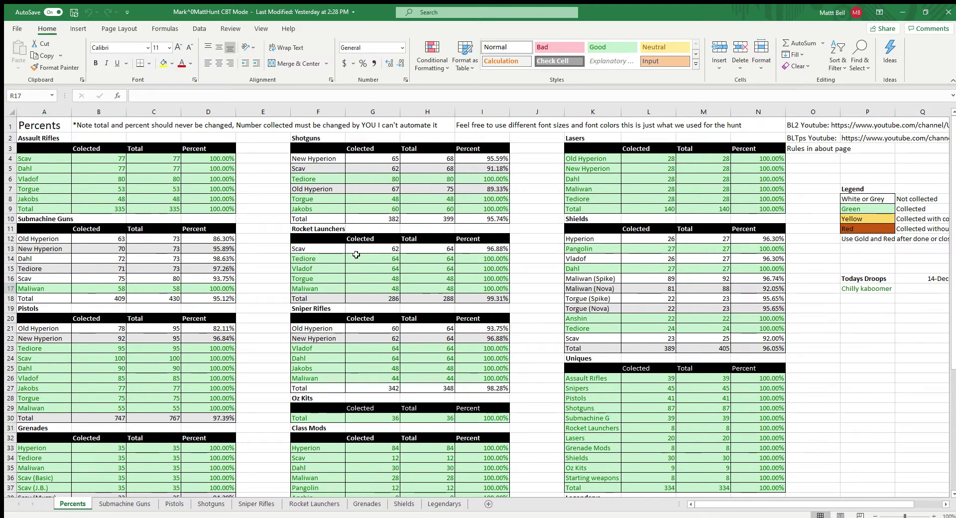
Check the full date behind 14-Dec in Todays Droops cell Q16
scroll(356, 254, down, 3)
scroll(356, 254, down, 2)
scroll(355, 254, up, 5)
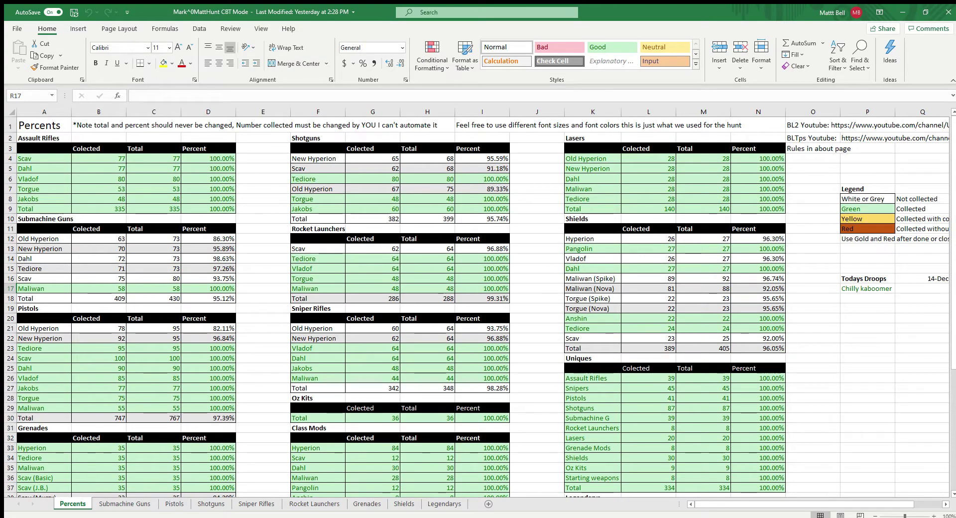
click(931, 282)
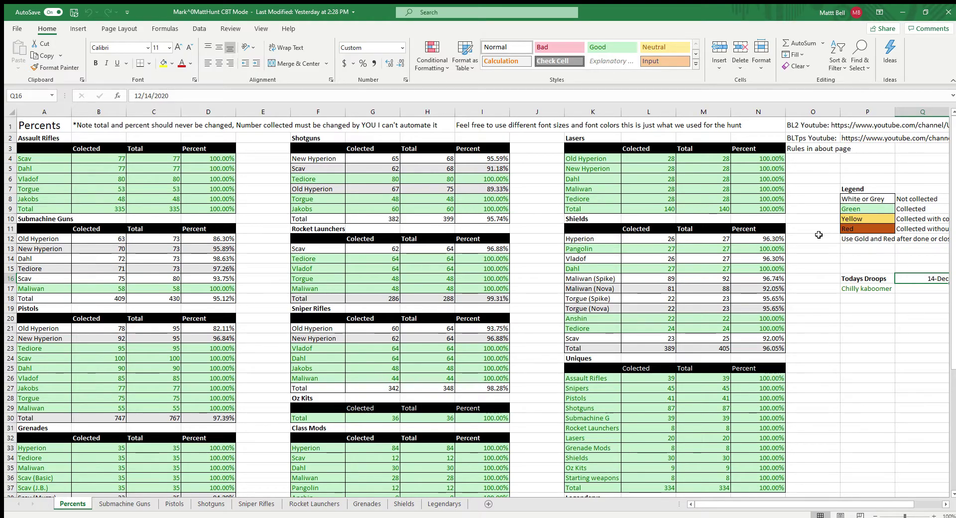
Scroll down to the overall TOTAL and inspect L56's =SUM(M54-L54) Total Remaining formula
scroll(809, 226, down, 3)
scroll(763, 209, up, 3)
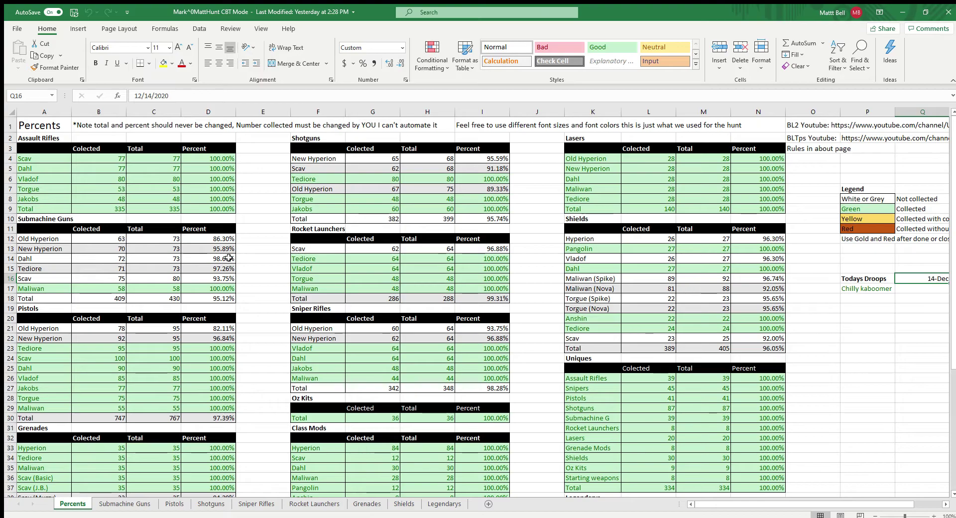
scroll(229, 257, down, 6)
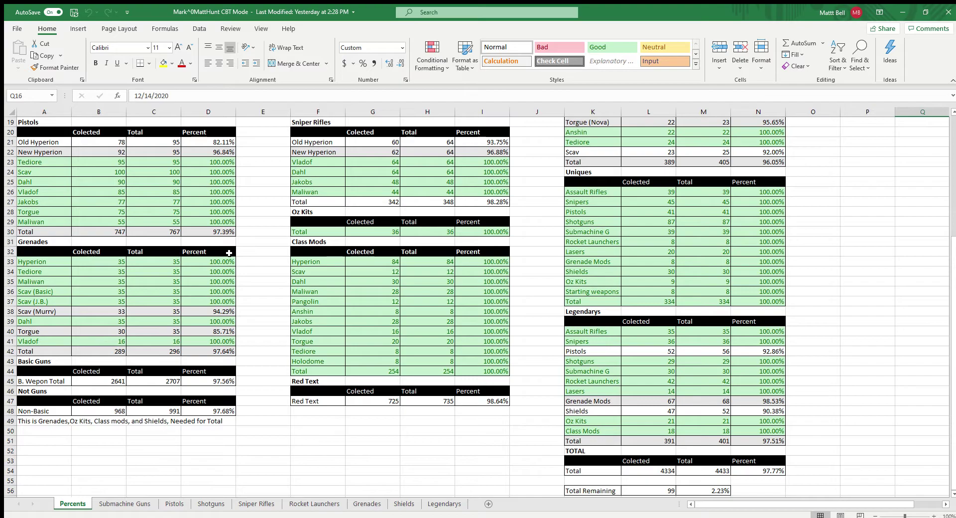
scroll(450, 324, down, 1)
scroll(450, 328, up, 1)
scroll(516, 447, down, 1)
scroll(516, 447, up, 1)
click(664, 490)
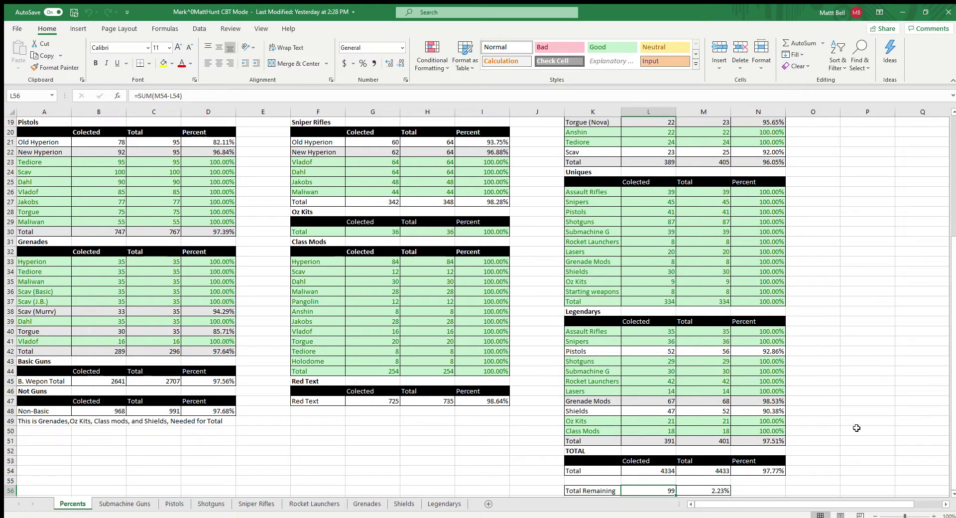
Return to row 1 and check the second drop date, 1/12/2021, in cell R16
scroll(874, 418, down, 1)
scroll(875, 417, up, 3)
scroll(804, 409, up, 4)
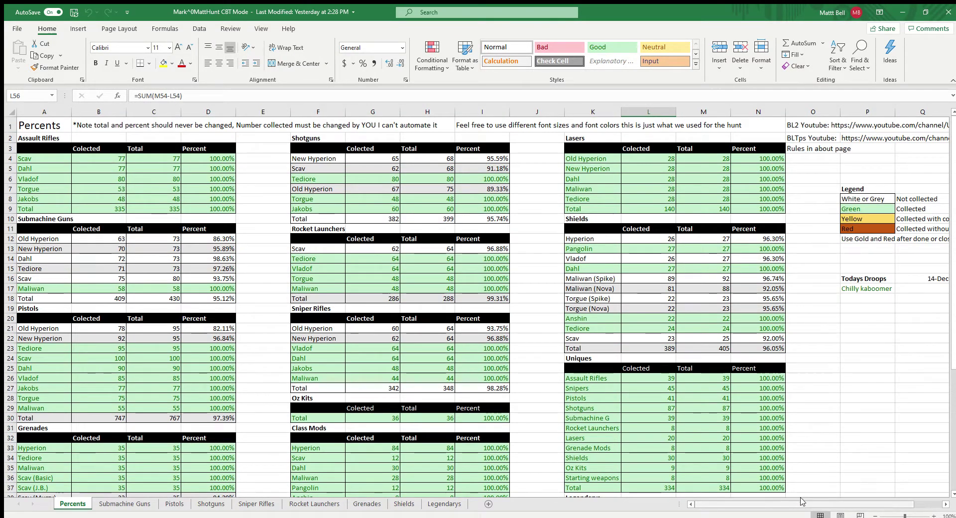
scroll(800, 499, right, 3)
scroll(820, 507, right, 1)
scroll(819, 508, left, 1)
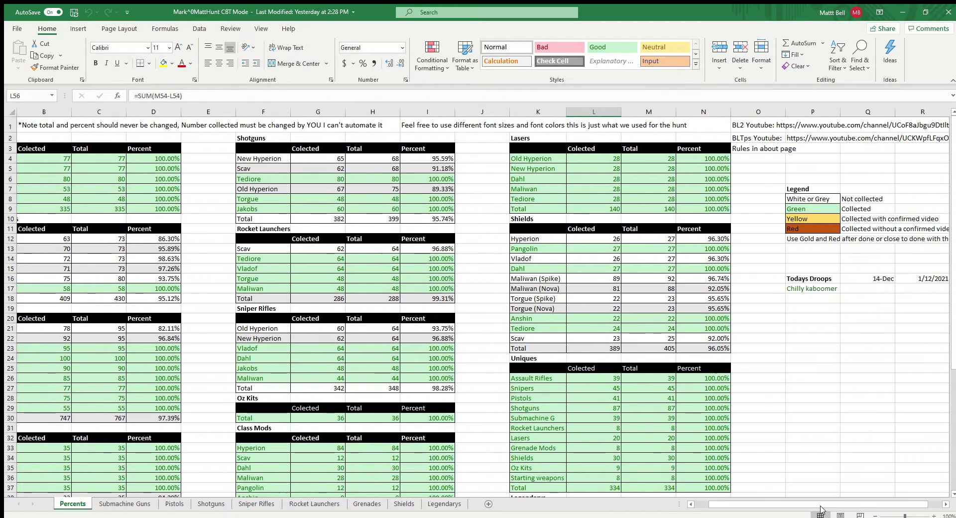
click(922, 279)
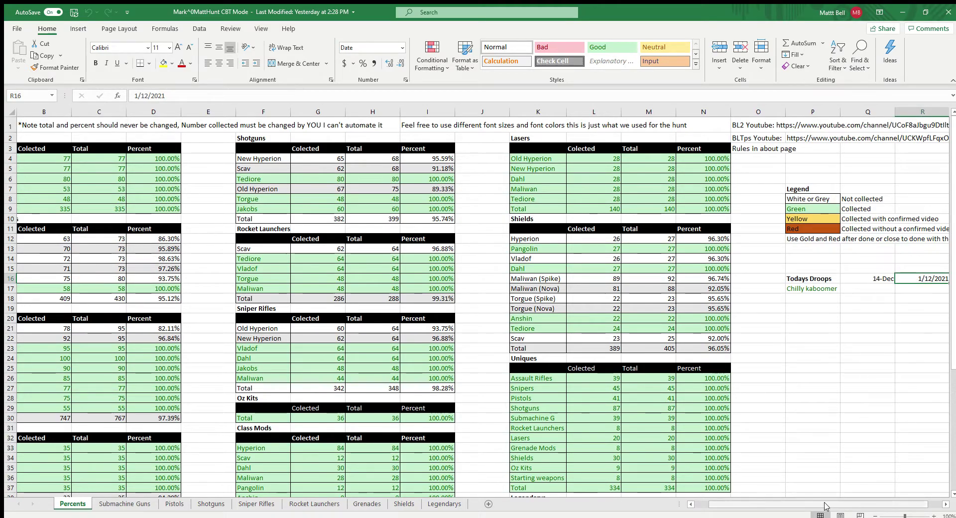
Scroll back left to column A to review Shields (389 of 405) and Uniques (334 of 334)
scroll(702, 510, right, 1)
scroll(702, 510, left, 2)
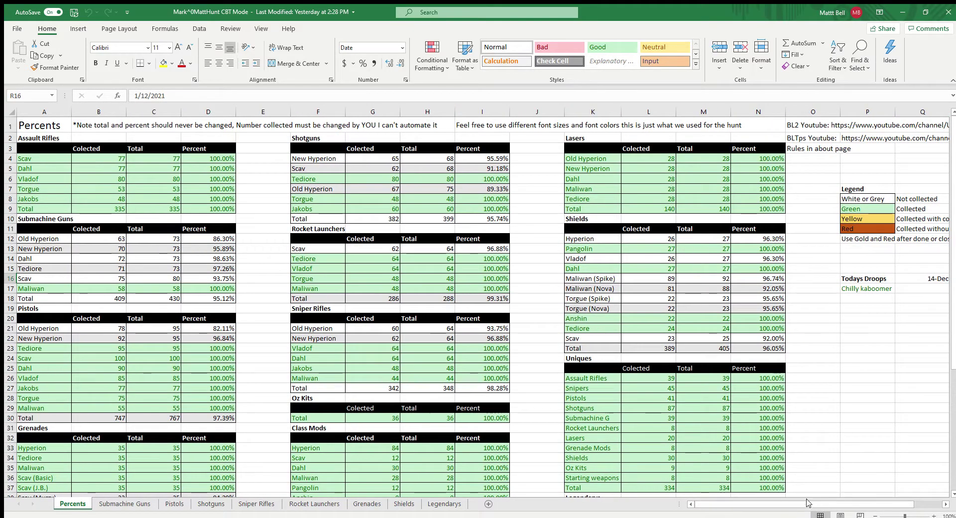
scroll(702, 510, right, 2)
scroll(810, 505, left, 1)
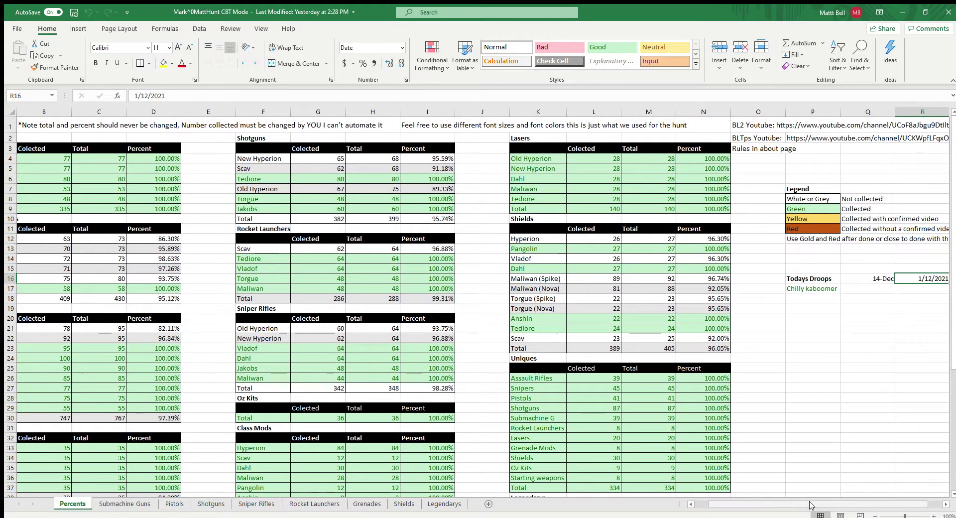
scroll(702, 505, left, 1)
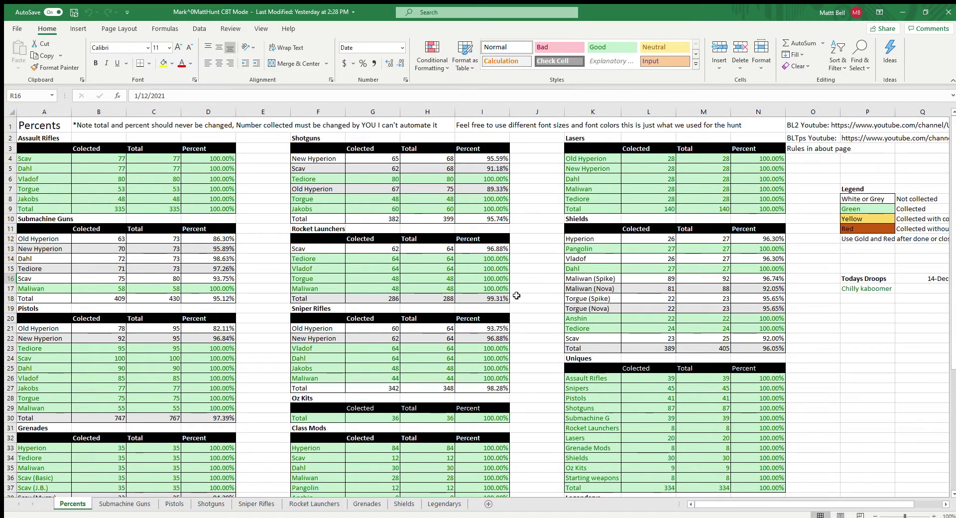
scroll(525, 295, down, 1)
scroll(525, 295, up, 1)
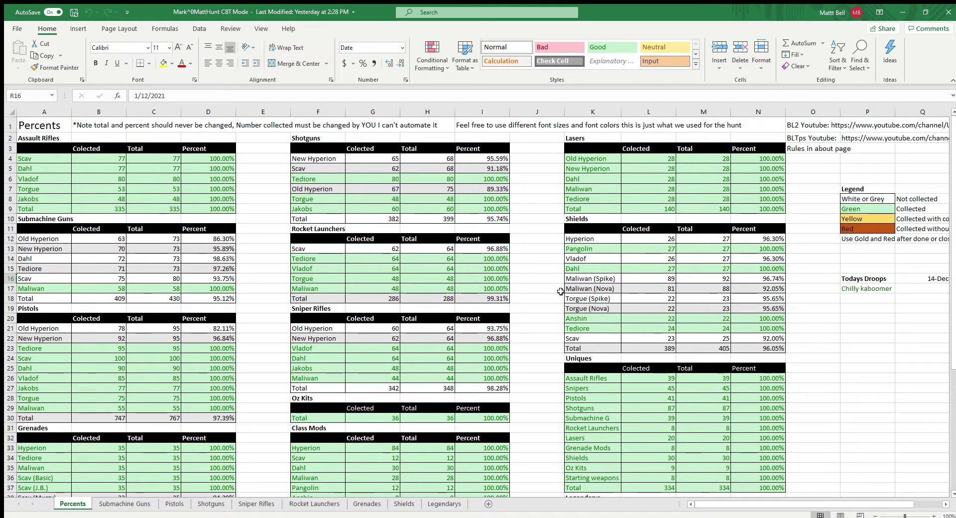
scroll(458, 252, down, 3)
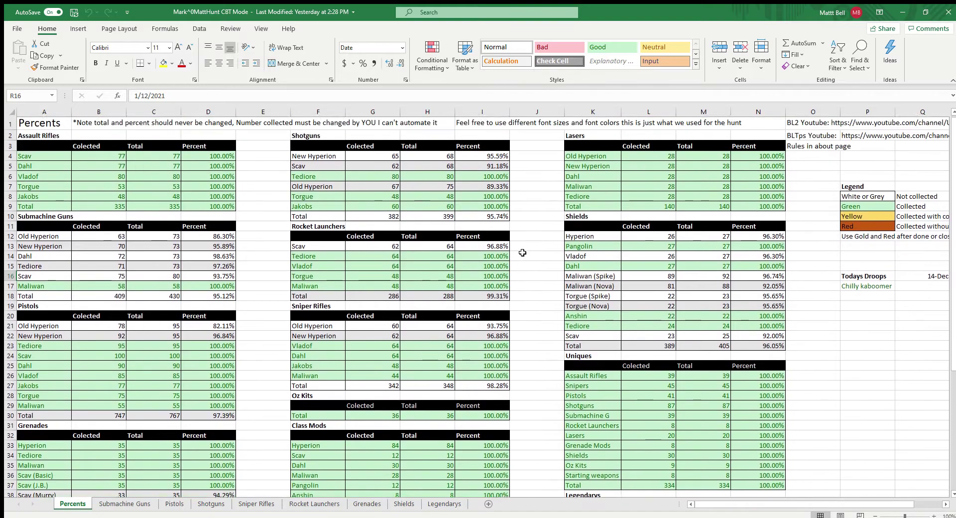
scroll(458, 252, up, 3)
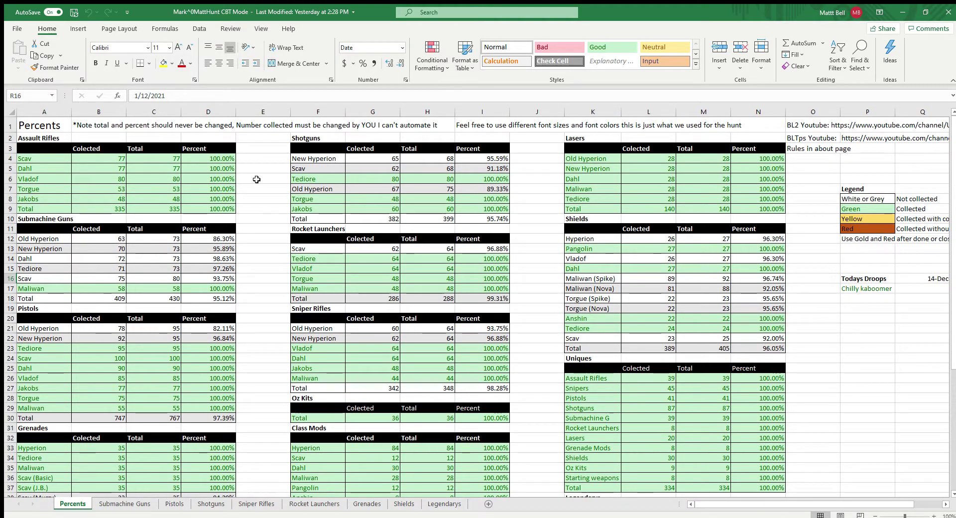
drag(30, 158, 233, 212)
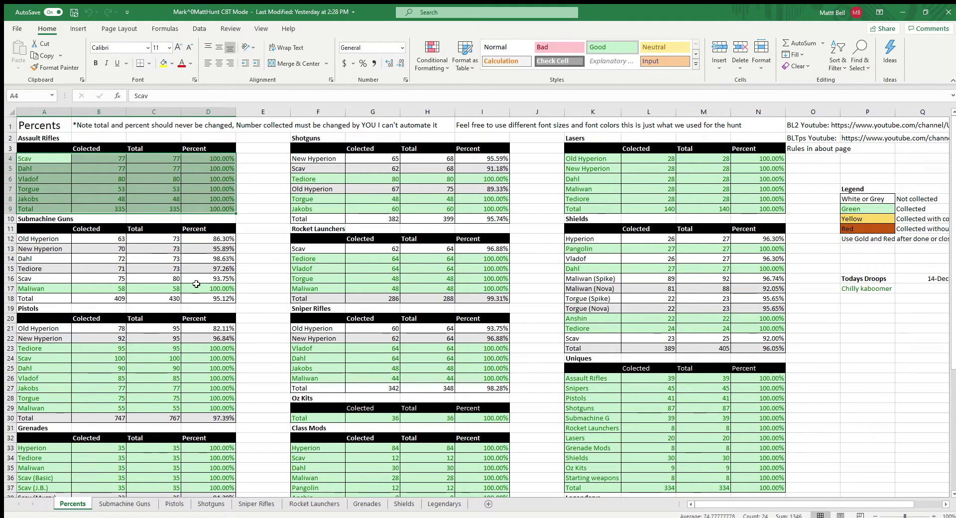
drag(30, 158, 201, 205)
click(203, 180)
drag(30, 158, 199, 207)
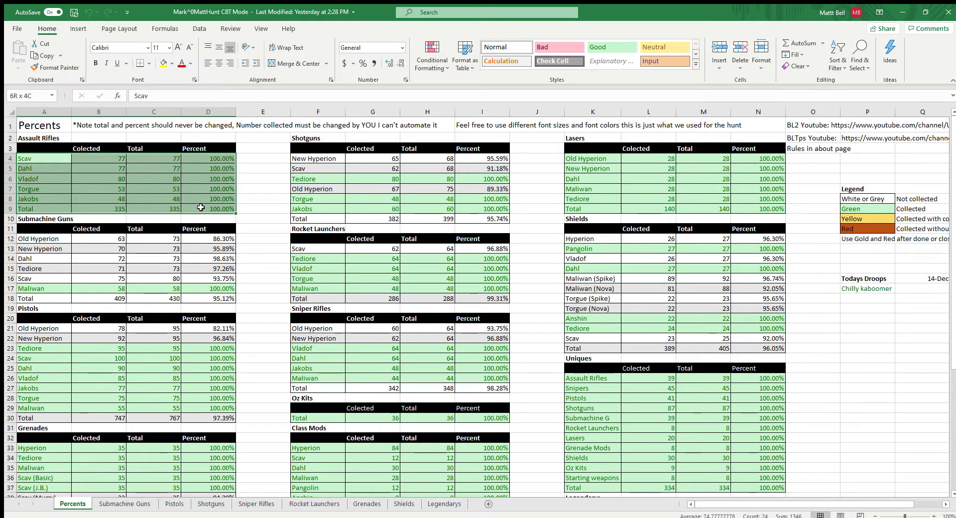
drag(22, 239, 229, 294)
click(256, 277)
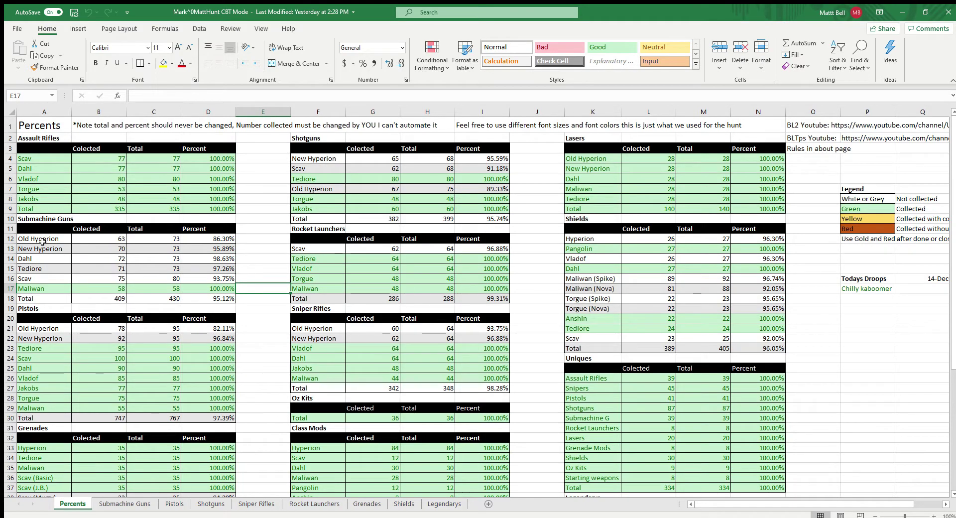
drag(40, 242, 227, 298)
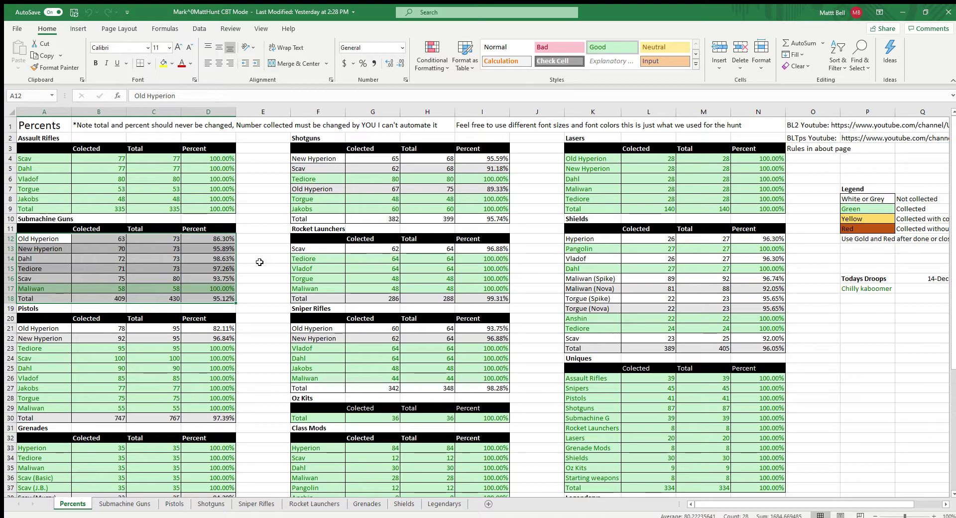
click(253, 238)
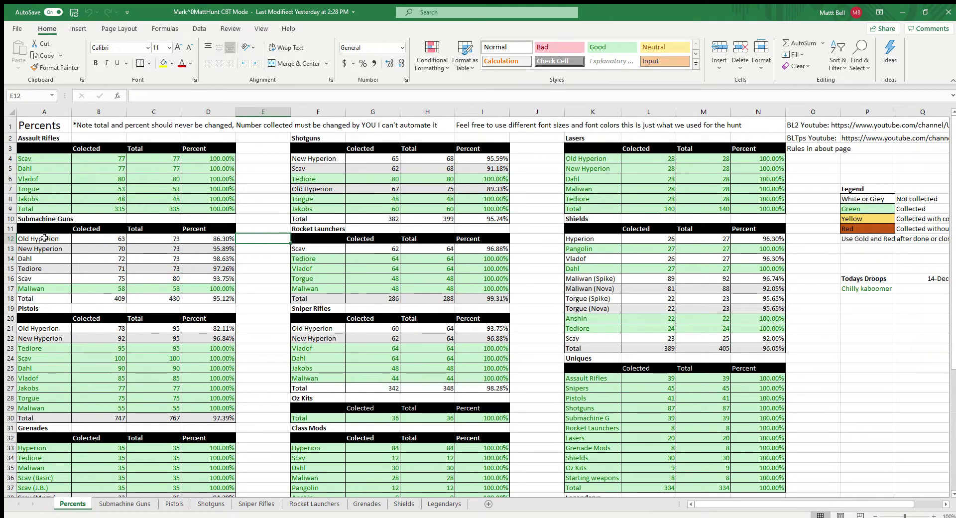
drag(44, 238, 233, 239)
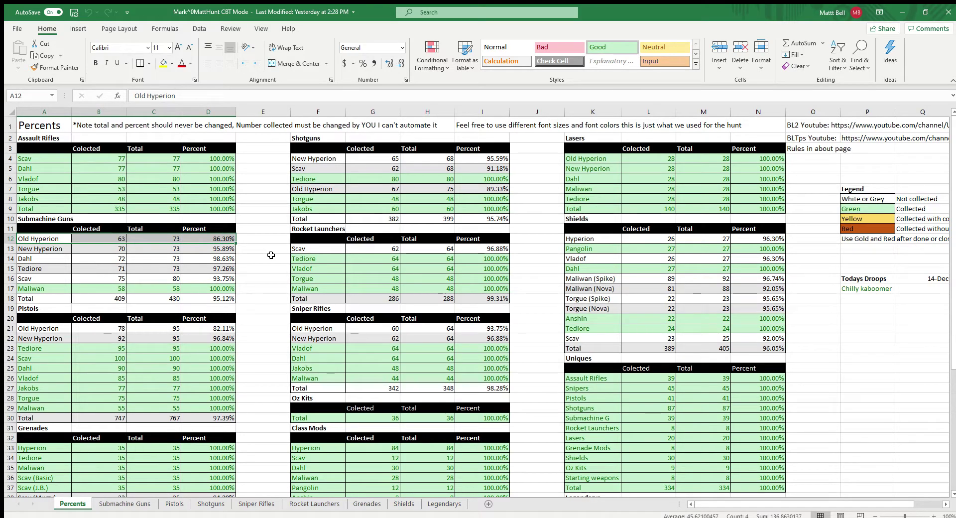
scroll(271, 255, down, 1)
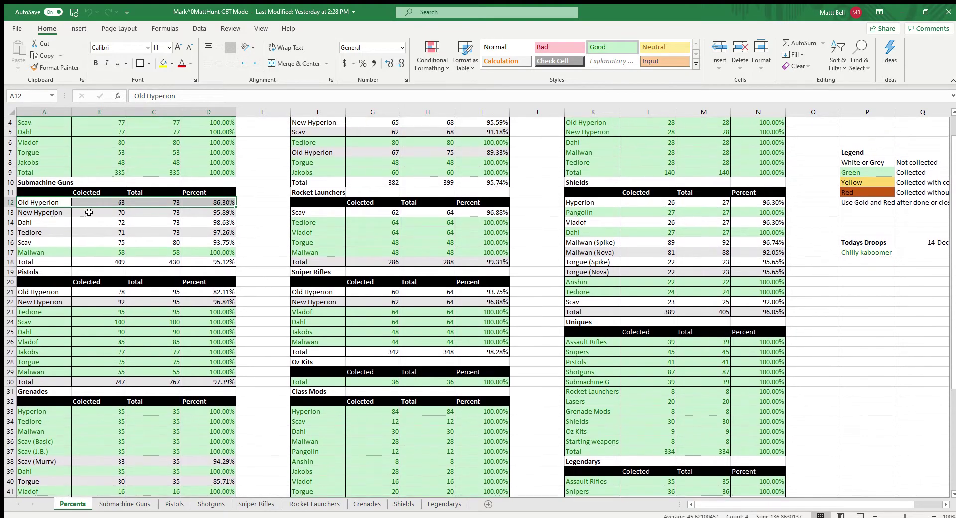
scroll(304, 279, down, 1)
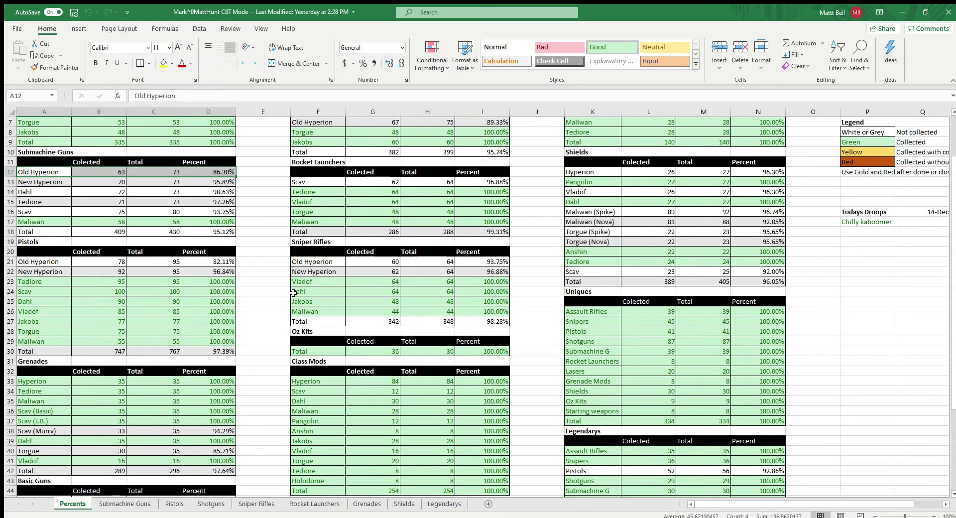
scroll(294, 293, down, 1)
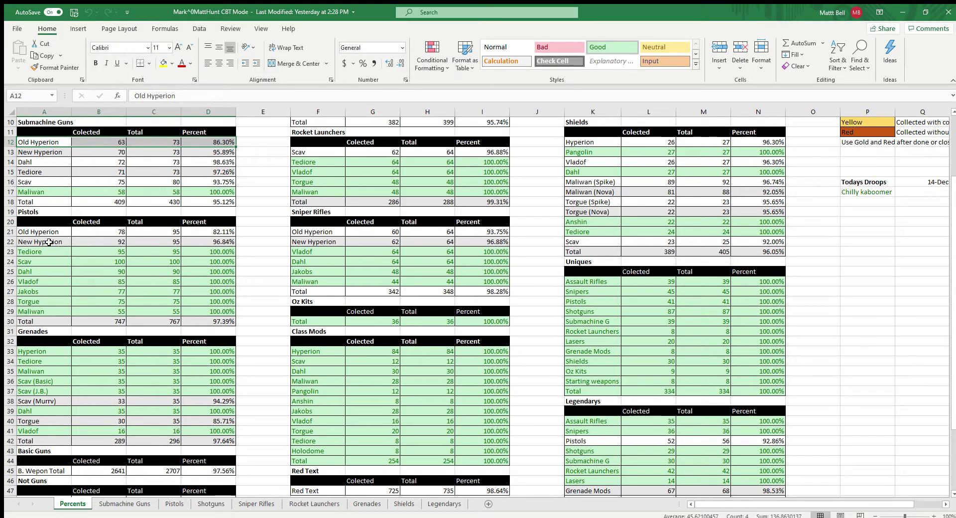
drag(48, 232, 214, 232)
scroll(265, 324, down, 1)
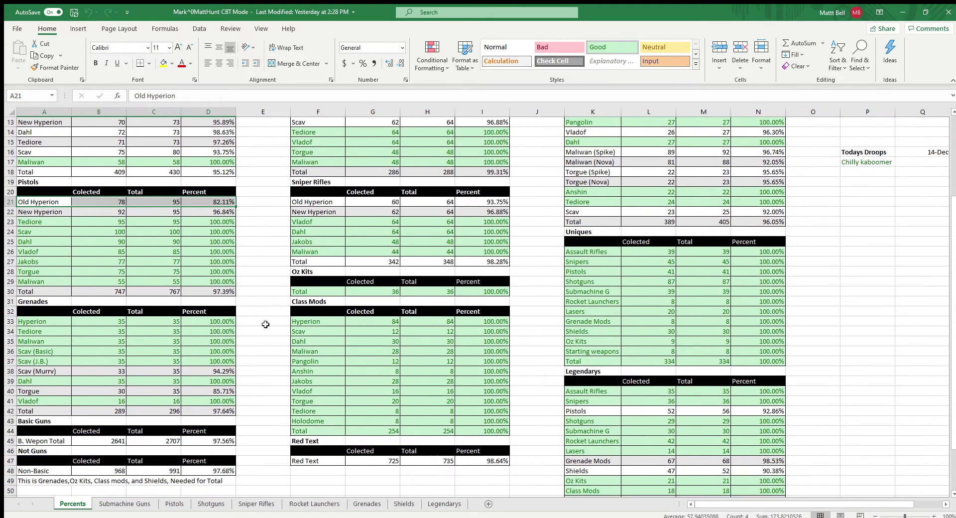
scroll(266, 322, down, 1)
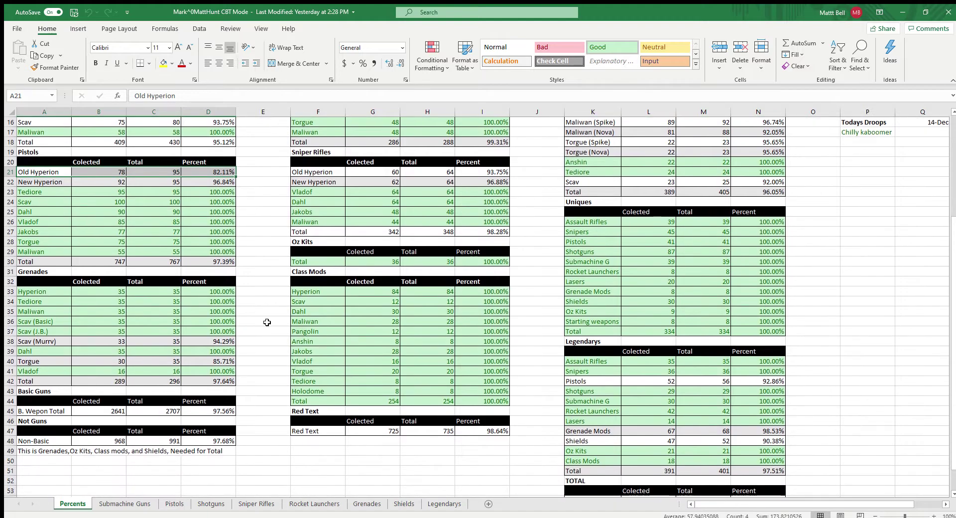
drag(42, 341, 229, 378)
drag(53, 363, 241, 360)
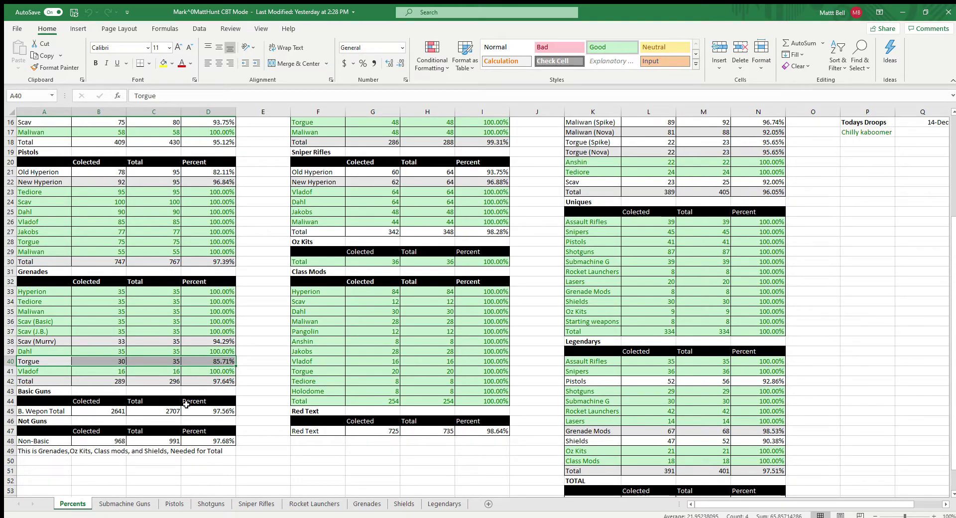
scroll(278, 424, up, 1)
scroll(279, 424, up, 5)
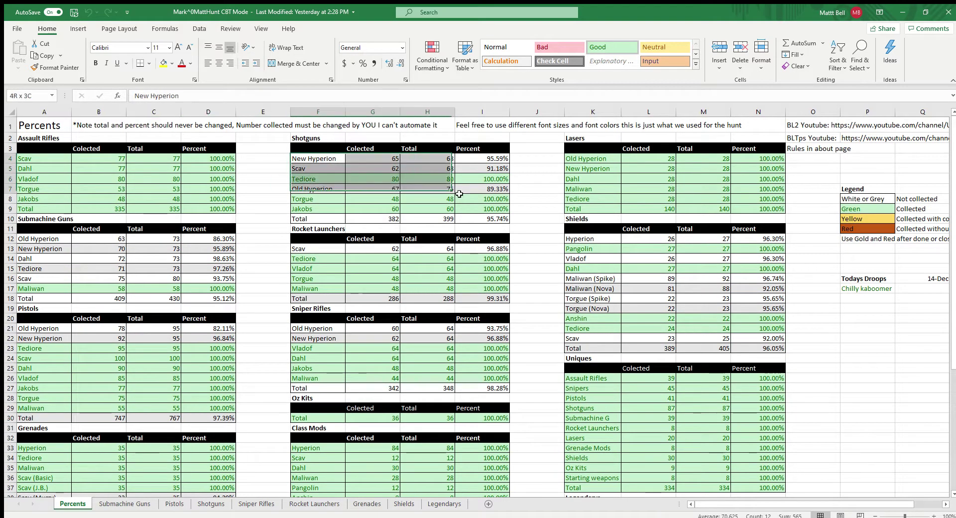
drag(464, 196, 490, 215)
scroll(316, 183, down, 2)
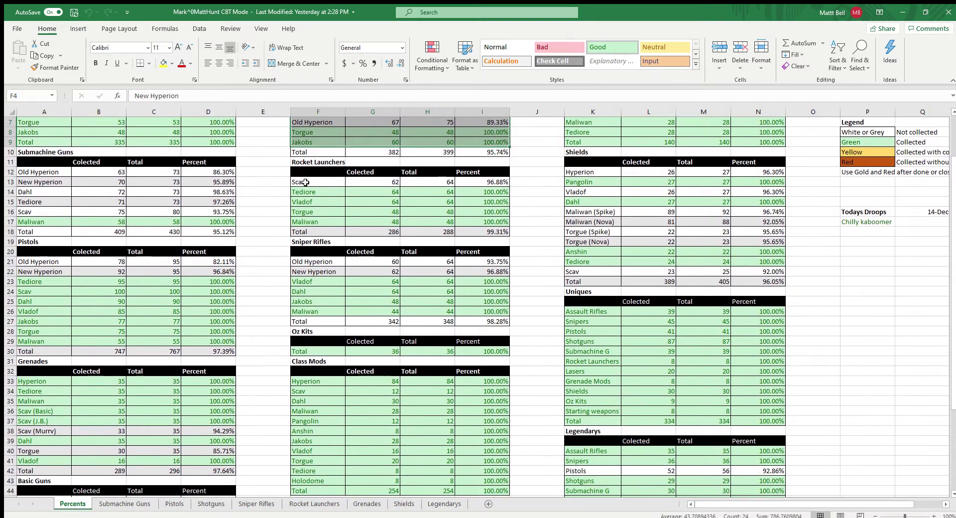
drag(305, 183, 478, 182)
click(338, 201)
scroll(318, 201, down, 1)
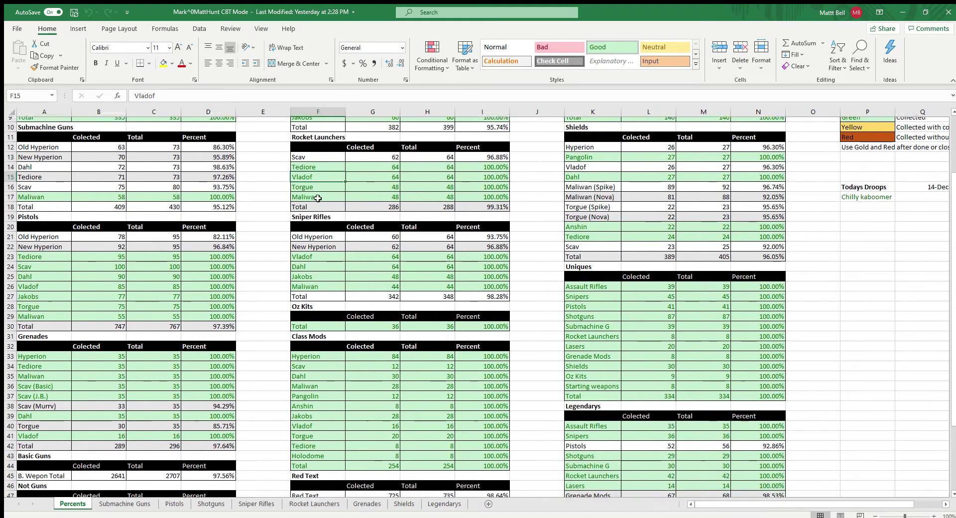
scroll(311, 191, down, 2)
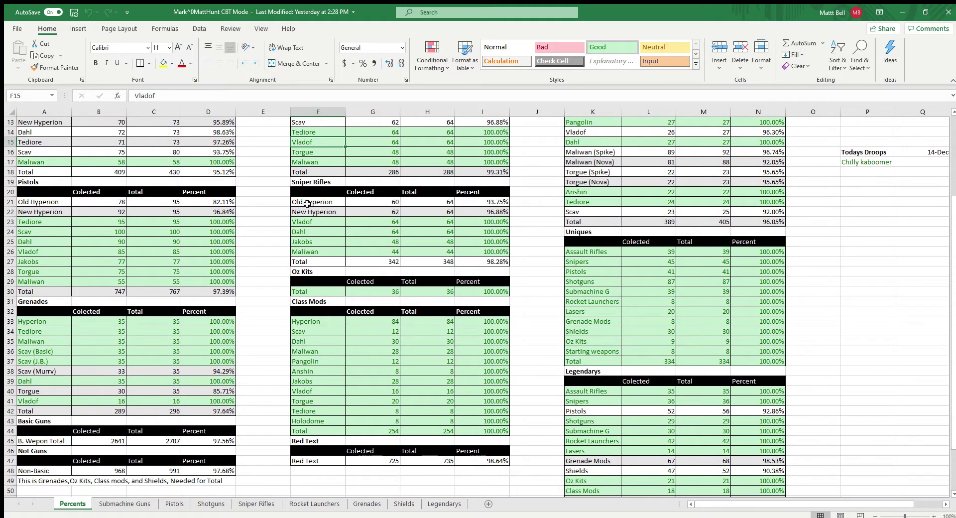
drag(307, 204, 478, 213)
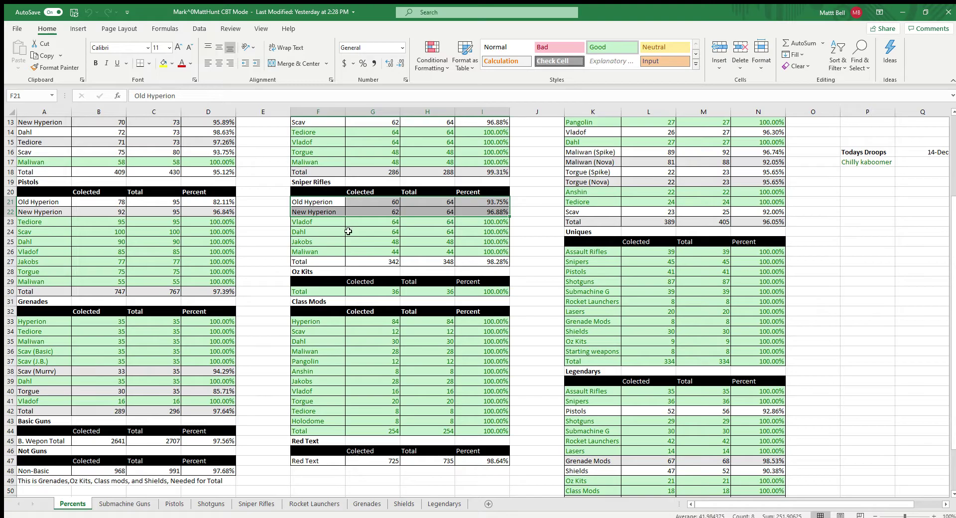
scroll(348, 231, up, 4)
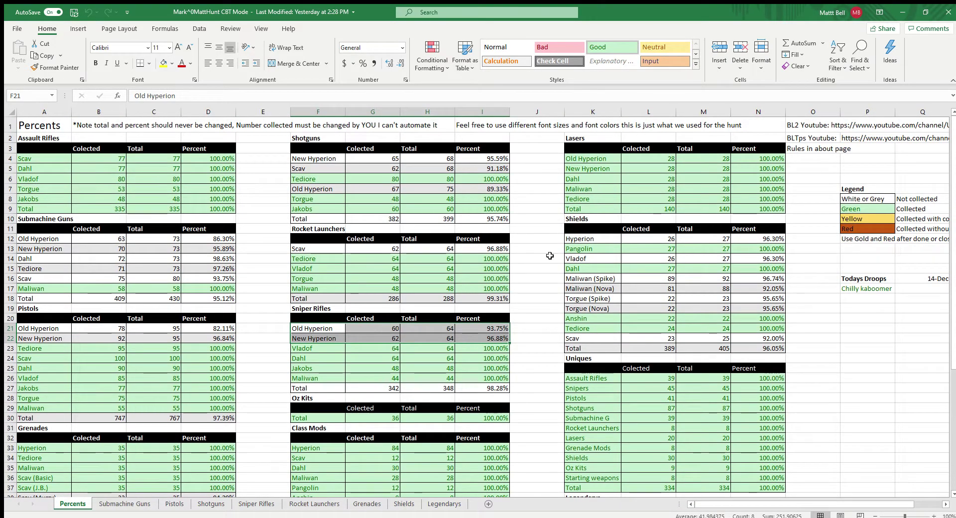
scroll(553, 249, down, 1)
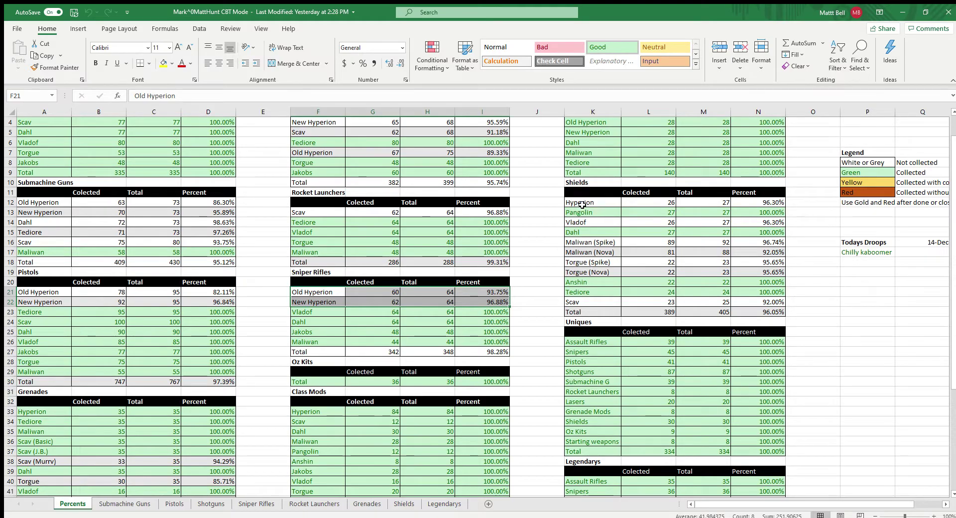
drag(582, 204, 763, 300)
click(816, 290)
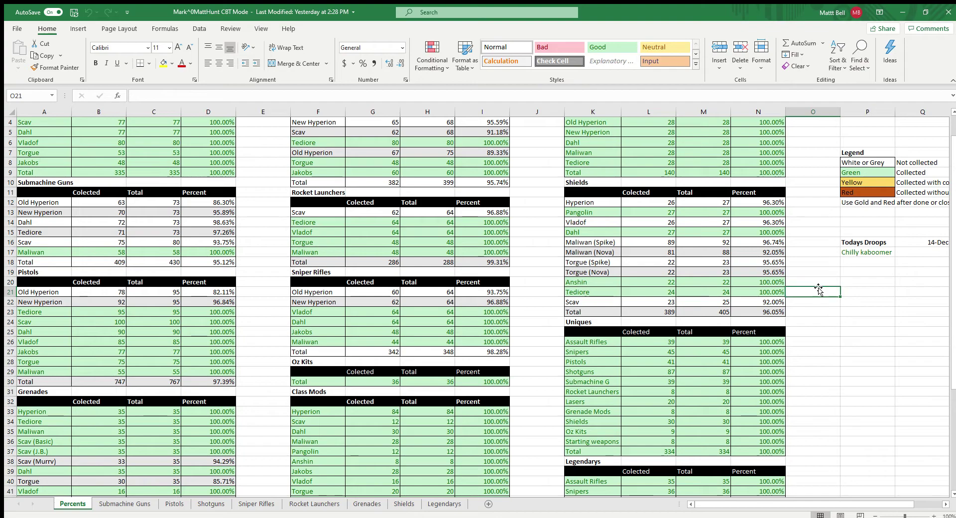
scroll(652, 286, down, 3)
scroll(652, 286, down, 2)
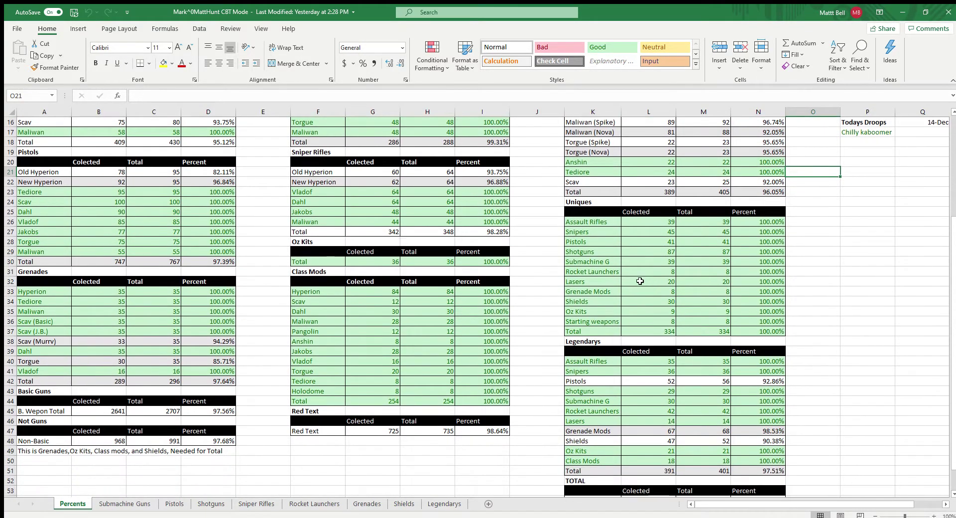
Highlight the Uniques table, then review the TOTAL and Total Remaining figures and scroll back up
drag(586, 222, 773, 331)
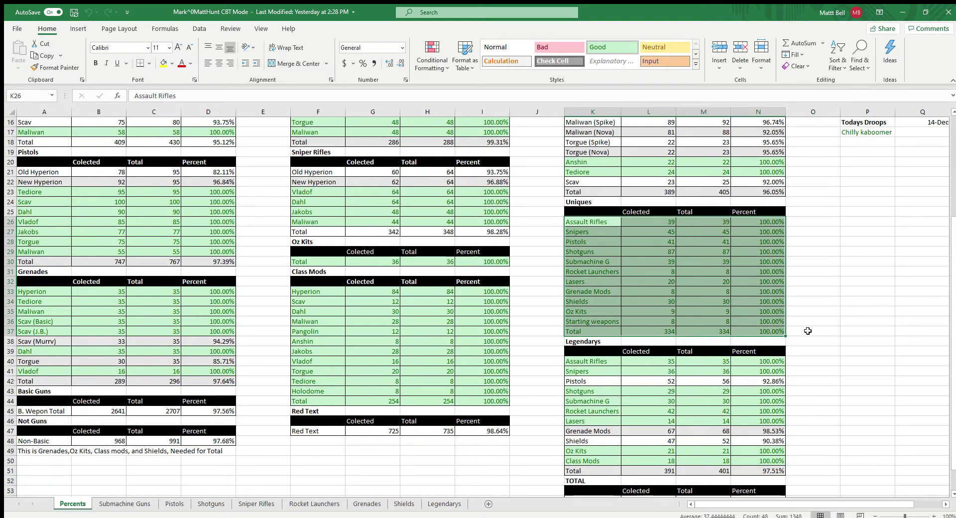
click(808, 330)
scroll(815, 329, down, 1)
scroll(816, 329, down, 2)
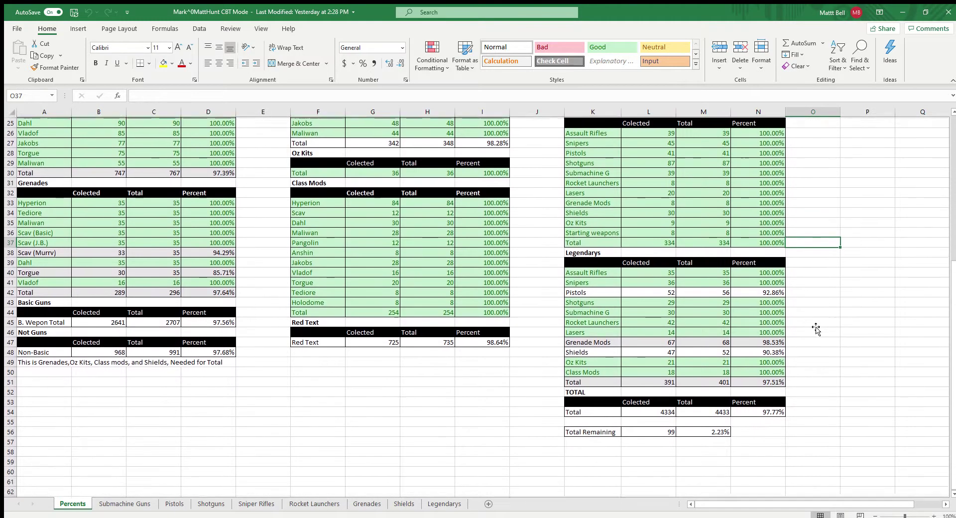
scroll(816, 329, up, 1)
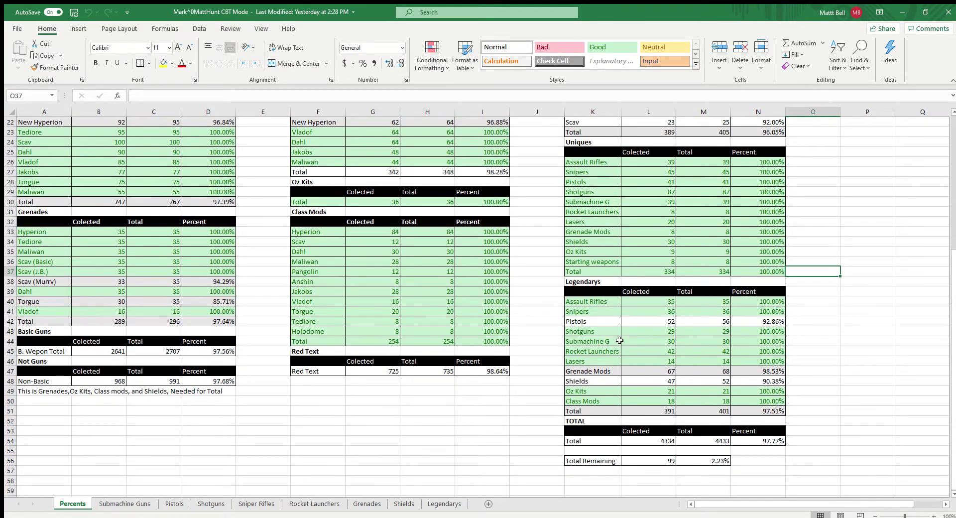
scroll(618, 337, up, 2)
scroll(587, 378, up, 5)
scroll(588, 378, down, 5)
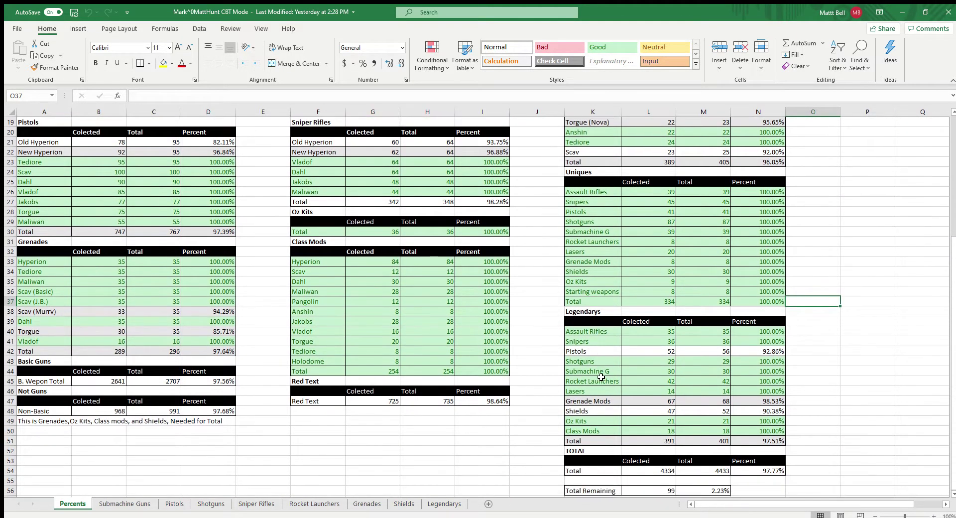
scroll(164, 384, up, 6)
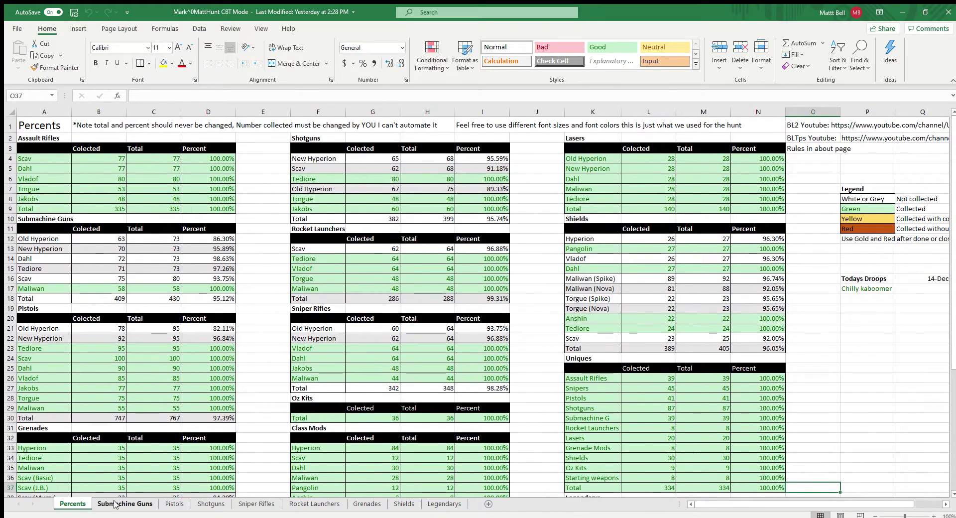
Switch to the Submachine Guns sheet and browse its manufacturer prefix tables
click(125, 503)
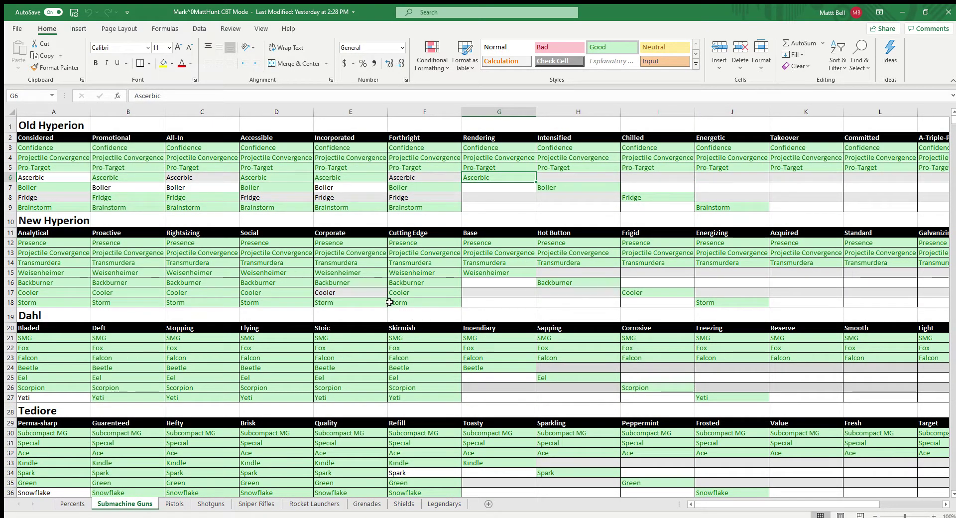
scroll(321, 278, down, 2)
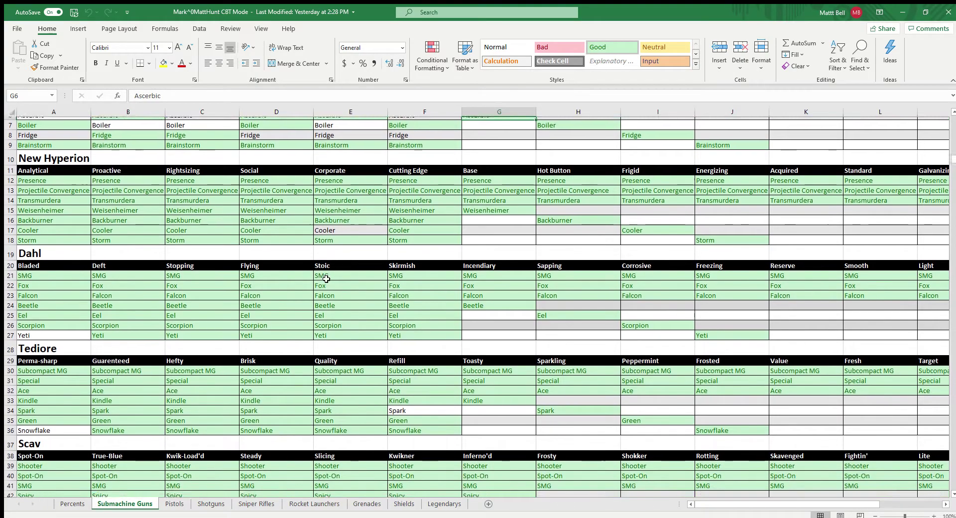
scroll(326, 278, down, 5)
scroll(351, 423, up, 1)
scroll(351, 422, up, 1)
drag(330, 388, 333, 397)
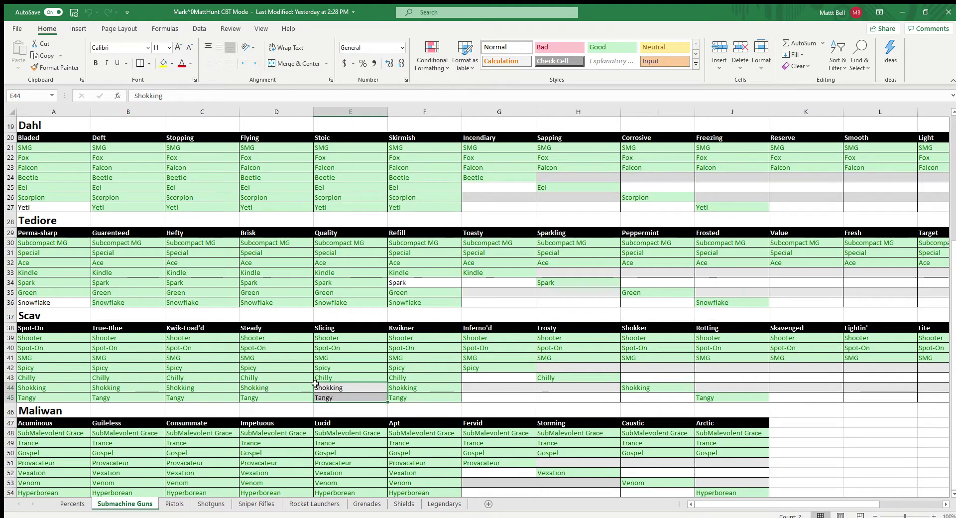
drag(828, 505, 895, 507)
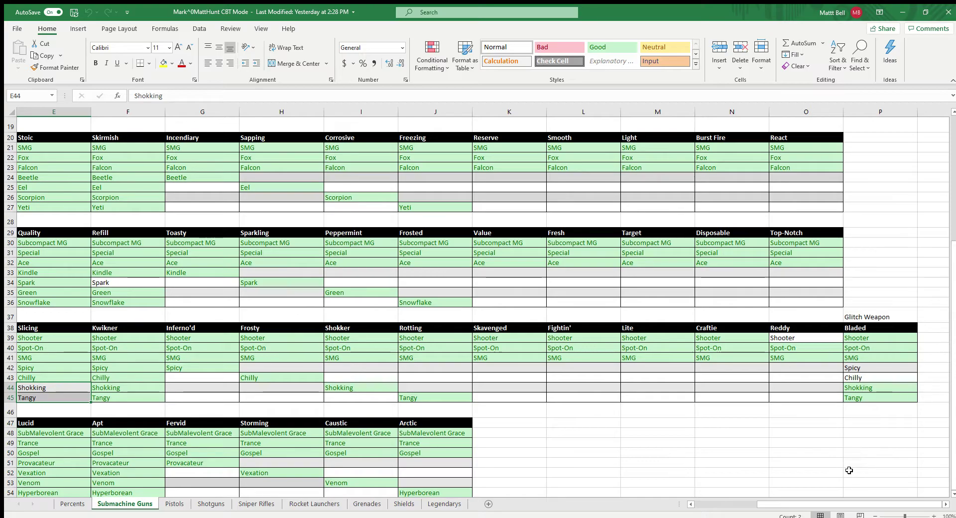
mouse_move(796, 504)
mouse_down()
mouse_move(736, 503)
mouse_move(797, 504)
mouse_up()
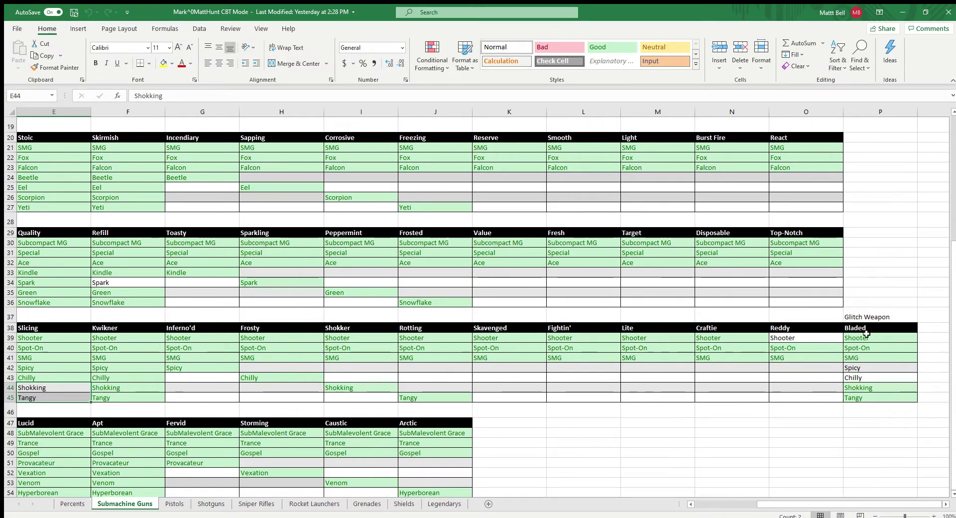
Select the Shokking entry under Slicing and the Spicy and Chilly glitch weapon cells
drag(866, 327, 869, 412)
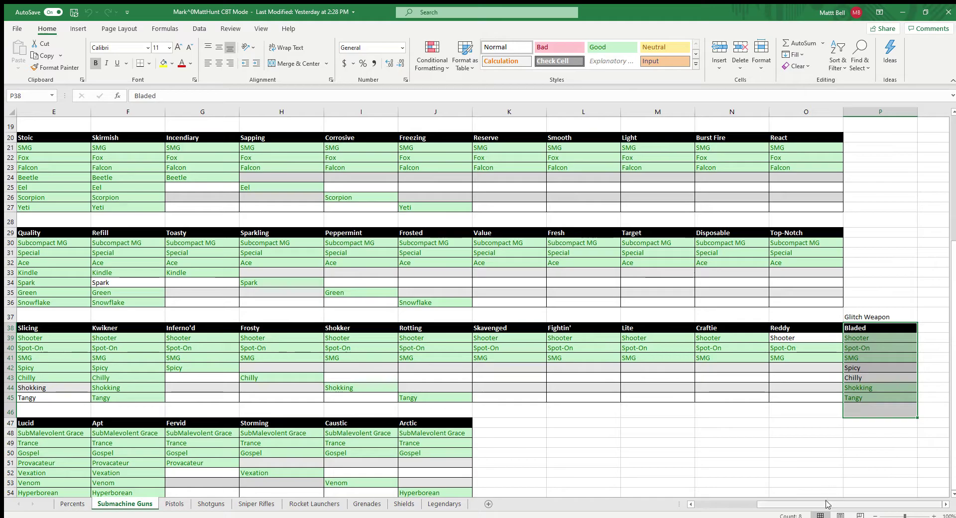
drag(828, 505, 766, 505)
click(353, 391)
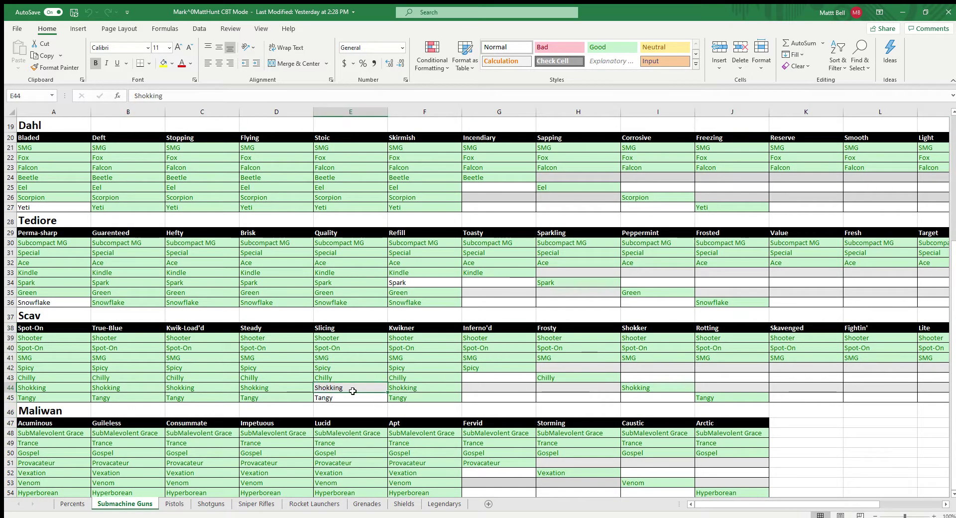
drag(353, 391, 353, 397)
drag(831, 504, 893, 501)
drag(869, 369, 869, 378)
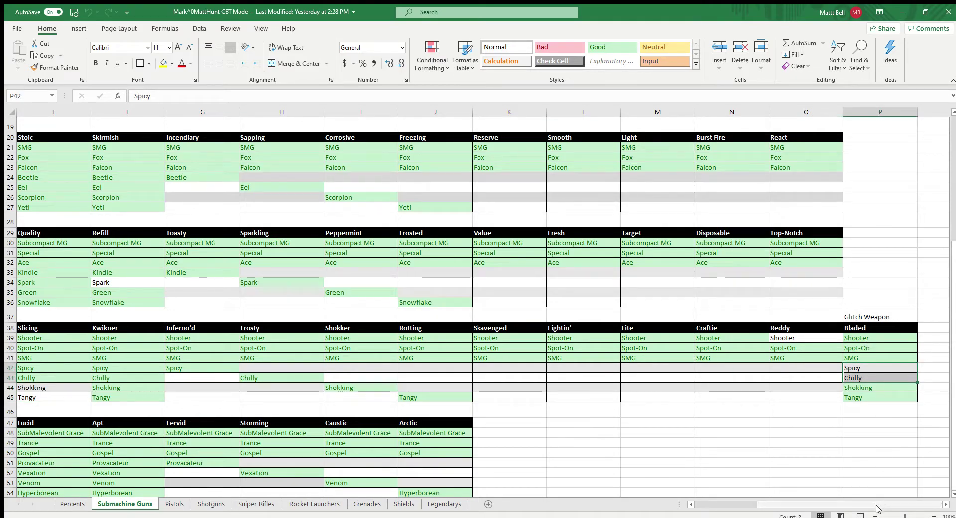
drag(876, 505, 787, 504)
drag(717, 505, 760, 503)
Select the Shooter entry under Reddy and the Spark entry under Refill
click(785, 338)
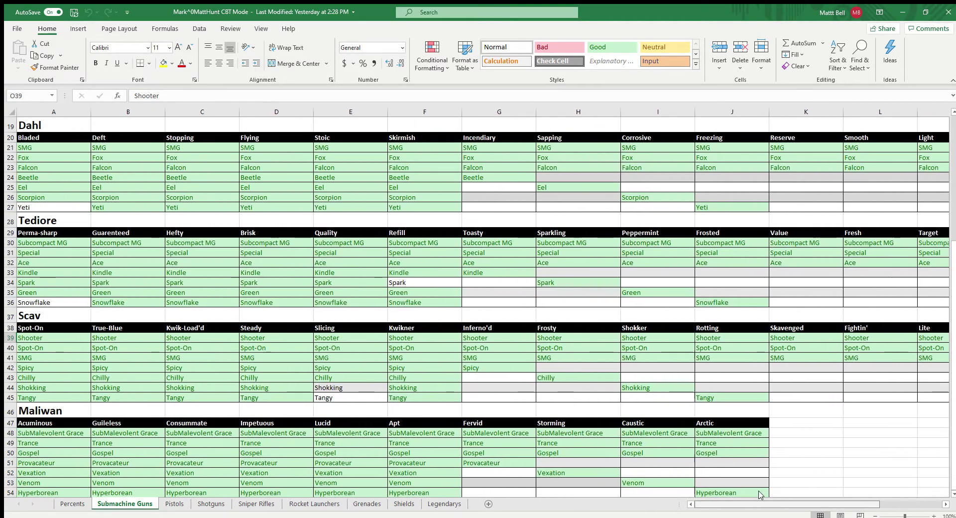
click(405, 279)
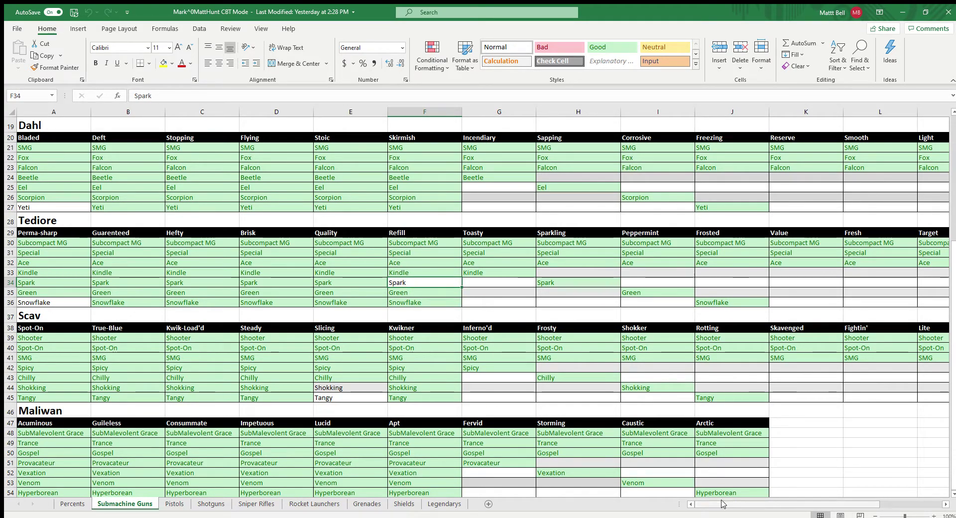
mouse_move(722, 504)
mouse_down()
mouse_move(809, 504)
mouse_move(717, 503)
mouse_up()
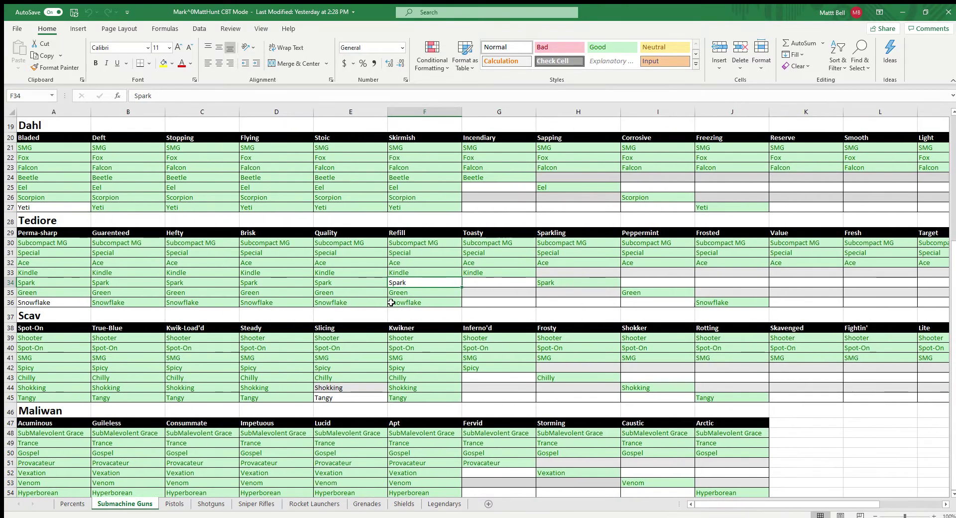
scroll(391, 302, down, 3)
scroll(390, 302, up, 8)
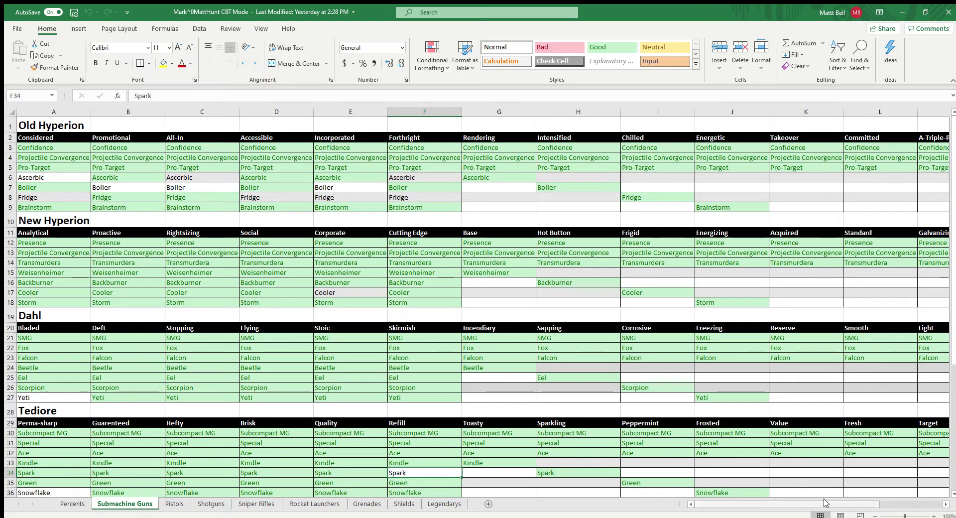
drag(824, 503, 800, 507)
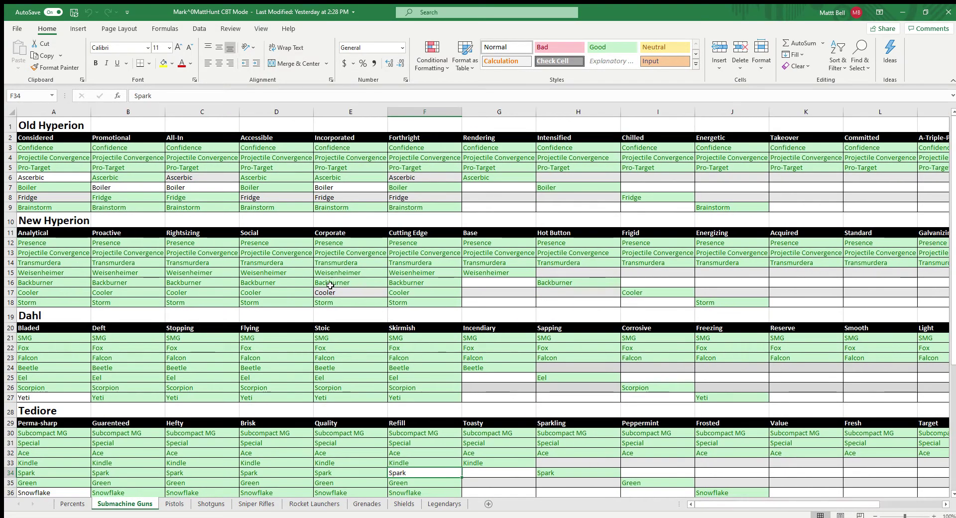
Open the Pistols sheet and select the Old Hyperion prefixes from Swift to Compensated
click(167, 504)
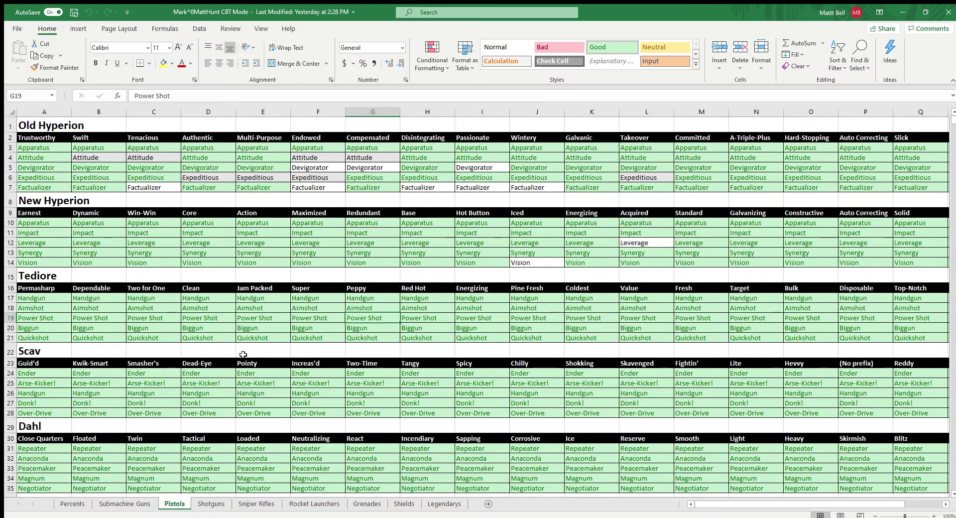
drag(349, 142, 112, 188)
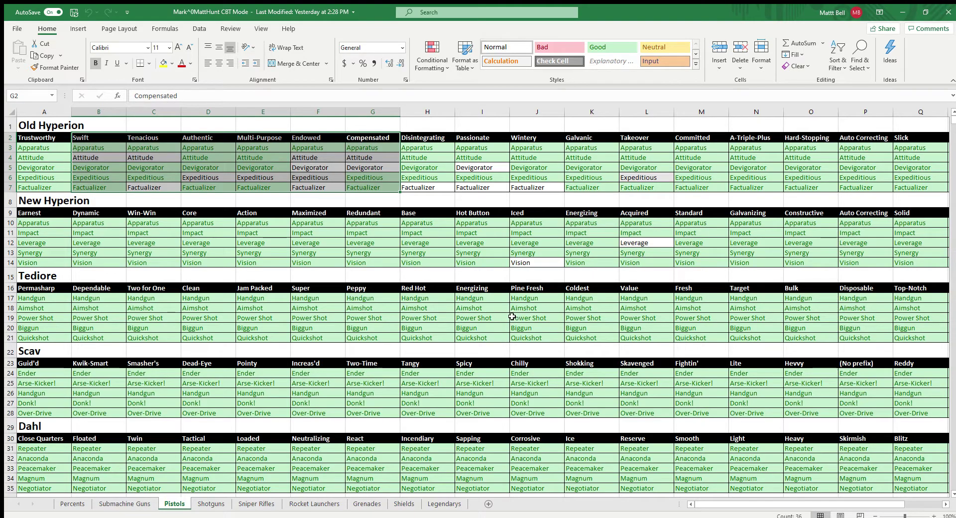
drag(84, 140, 375, 187)
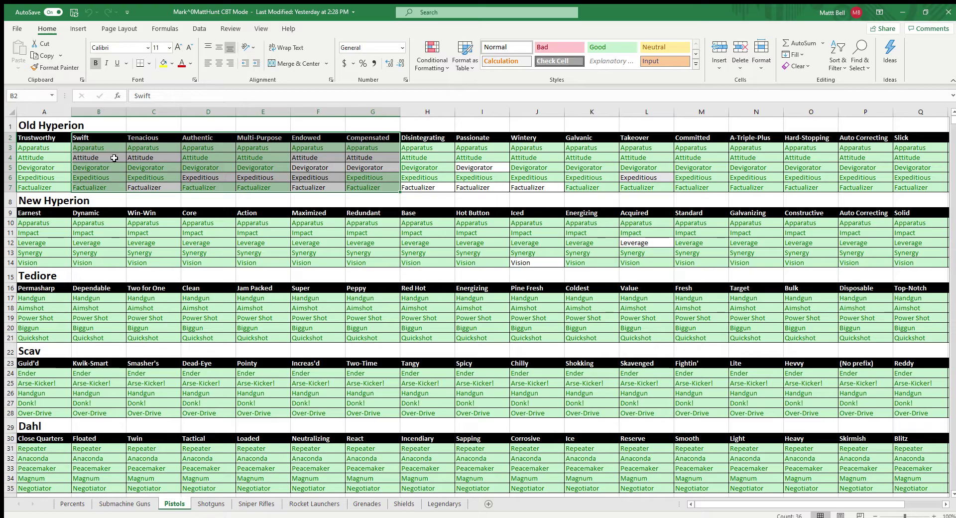
drag(100, 138, 367, 189)
Highlight the Old Hyperion Apparatus row and Endowed/Compensated cells, then reveal columns D onward
drag(91, 141, 369, 187)
drag(95, 138, 378, 186)
drag(95, 139, 373, 188)
drag(32, 147, 367, 147)
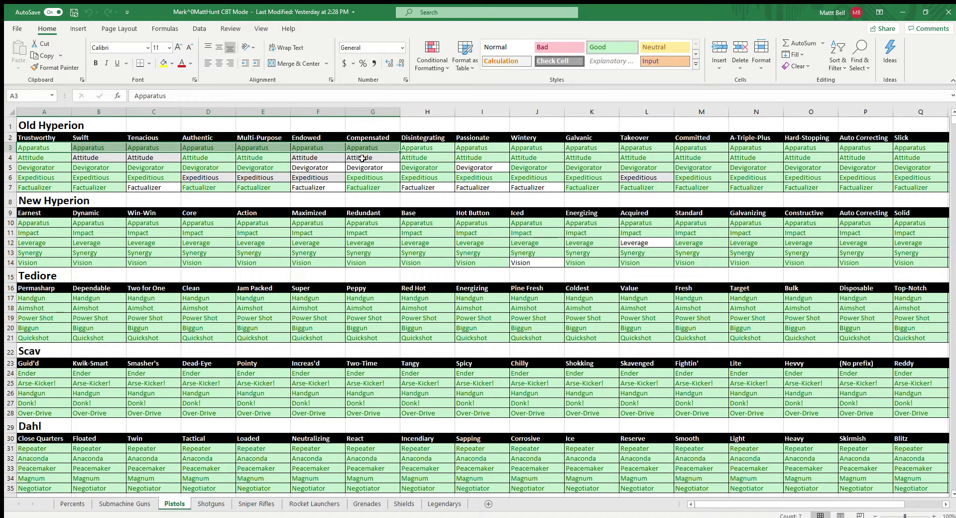
drag(362, 158, 328, 187)
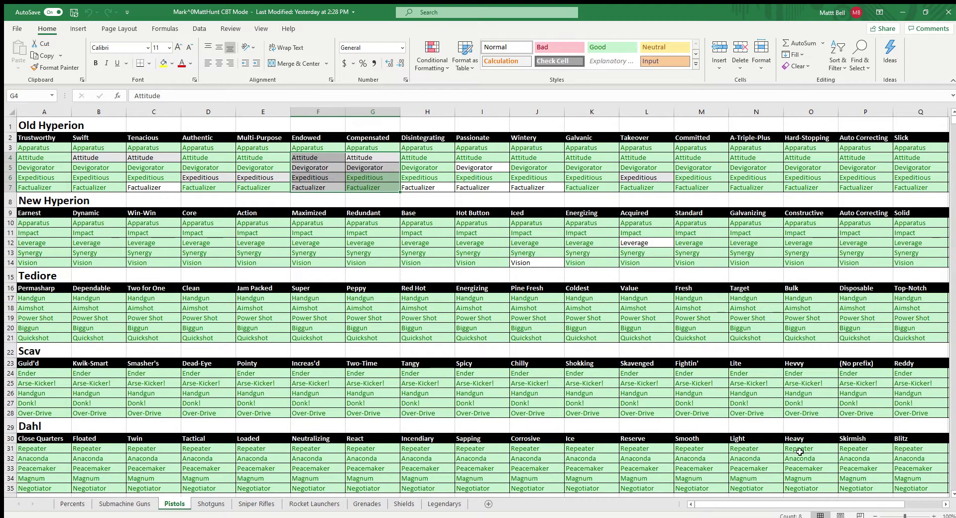
mouse_move(817, 505)
mouse_down()
mouse_move(853, 506)
mouse_move(803, 504)
mouse_move(830, 506)
mouse_up()
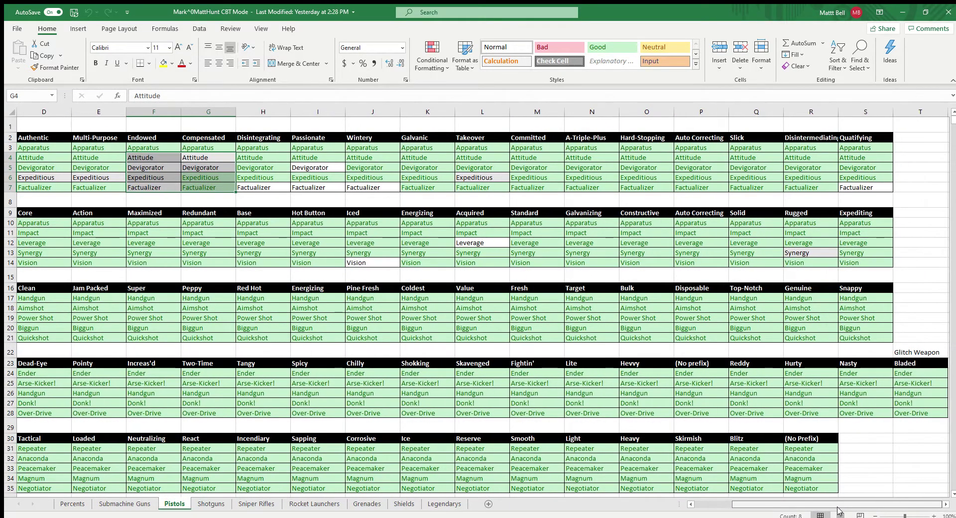
click(861, 188)
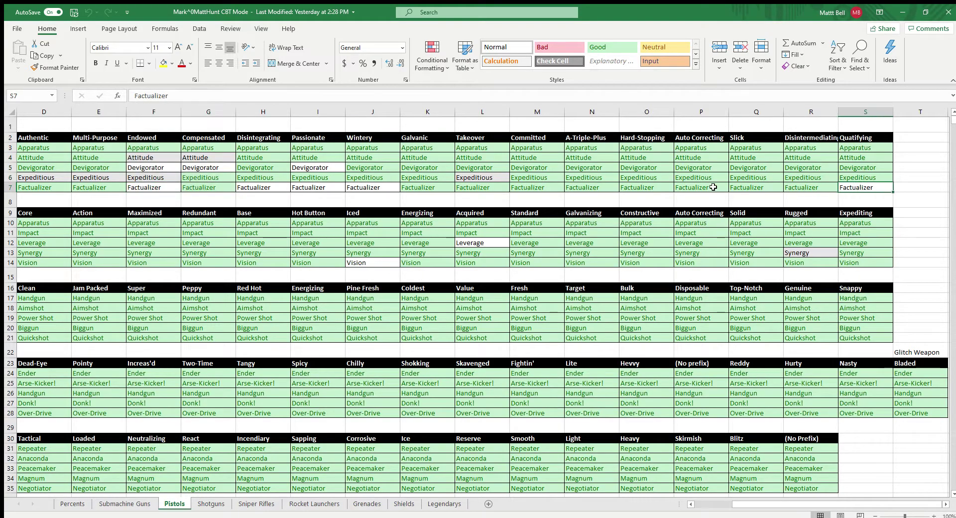
click(477, 178)
click(841, 186)
click(478, 177)
click(826, 189)
click(476, 176)
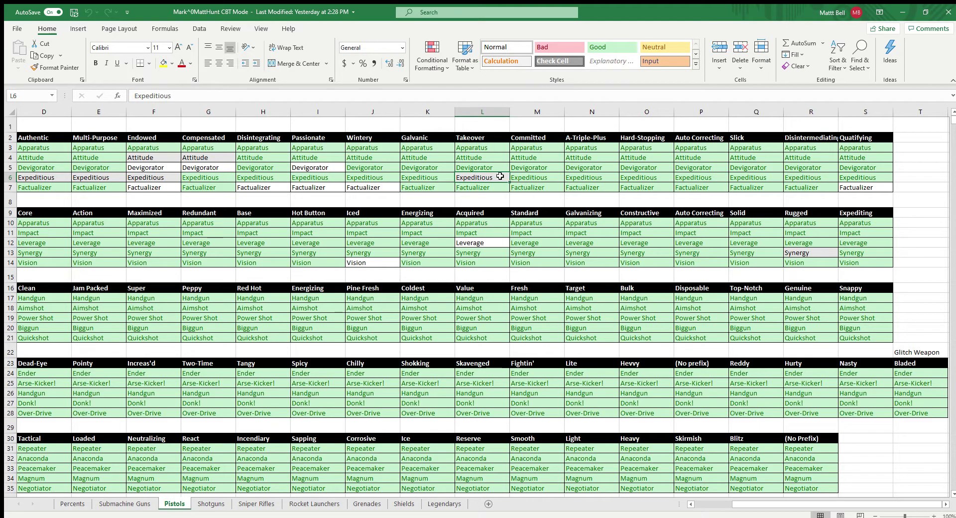
click(516, 178)
click(475, 177)
click(516, 178)
click(475, 177)
click(515, 178)
click(471, 176)
scroll(821, 504, left, 2)
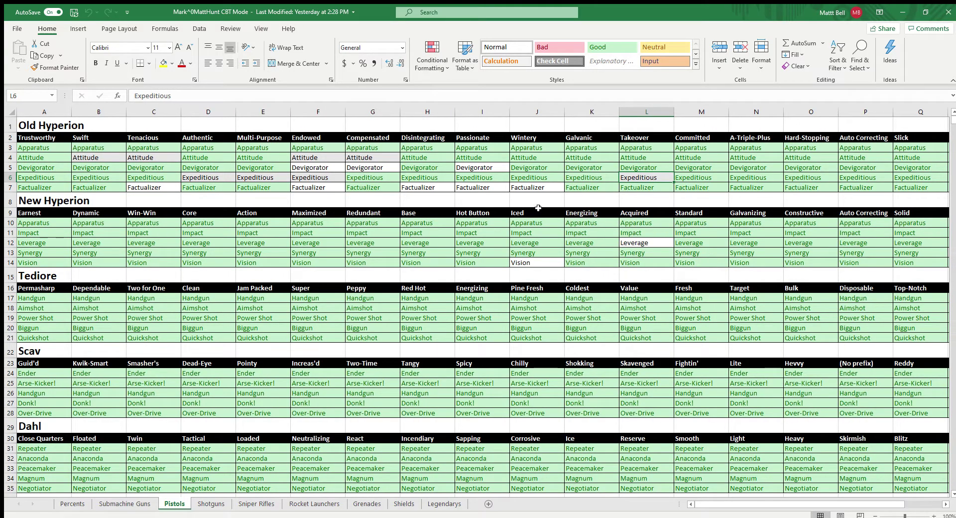
drag(405, 139, 530, 189)
click(576, 145)
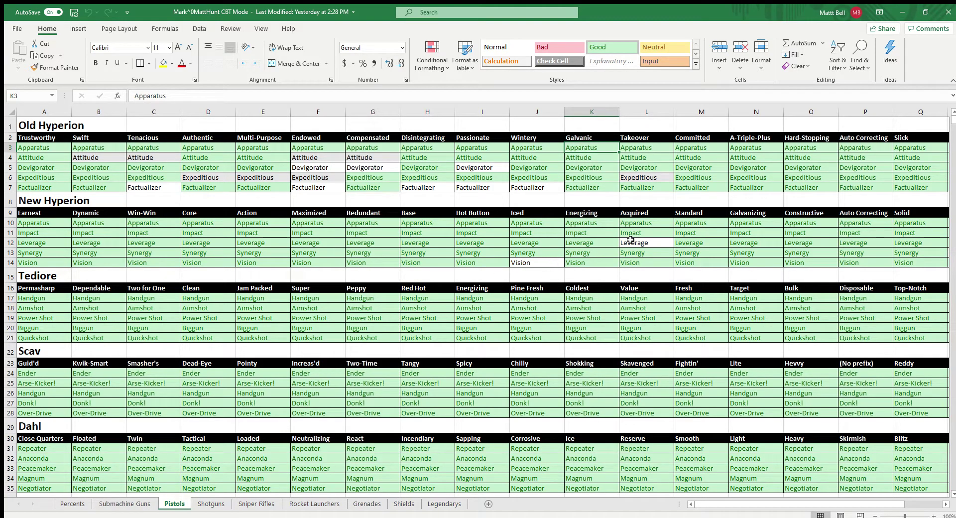
click(550, 263)
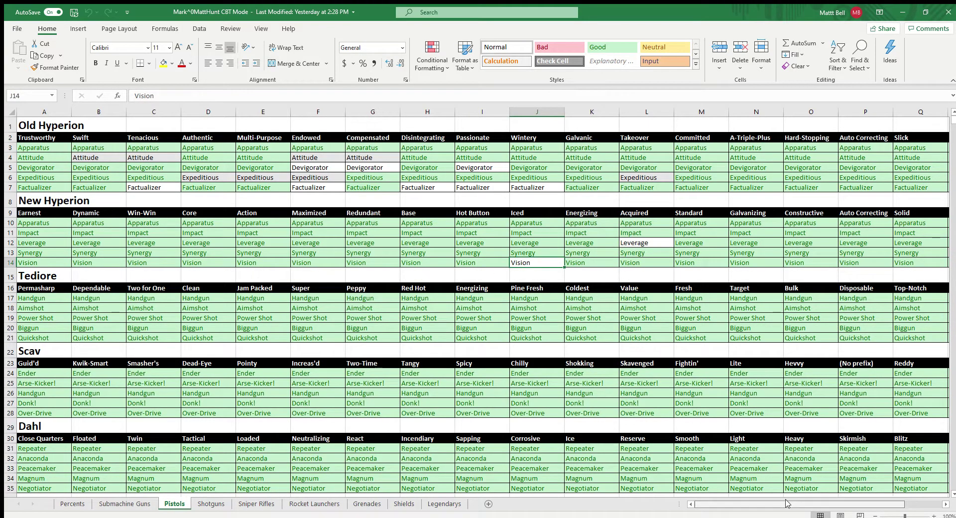
drag(787, 503, 824, 503)
click(796, 255)
click(475, 248)
click(475, 243)
drag(795, 503, 757, 498)
scroll(471, 326, down, 2)
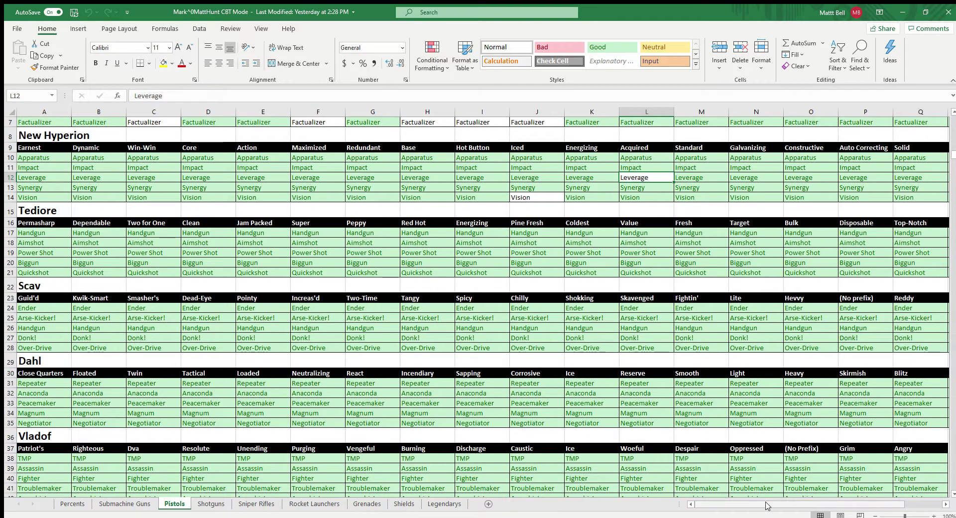
drag(798, 504, 299, 396)
scroll(301, 397, down, 1)
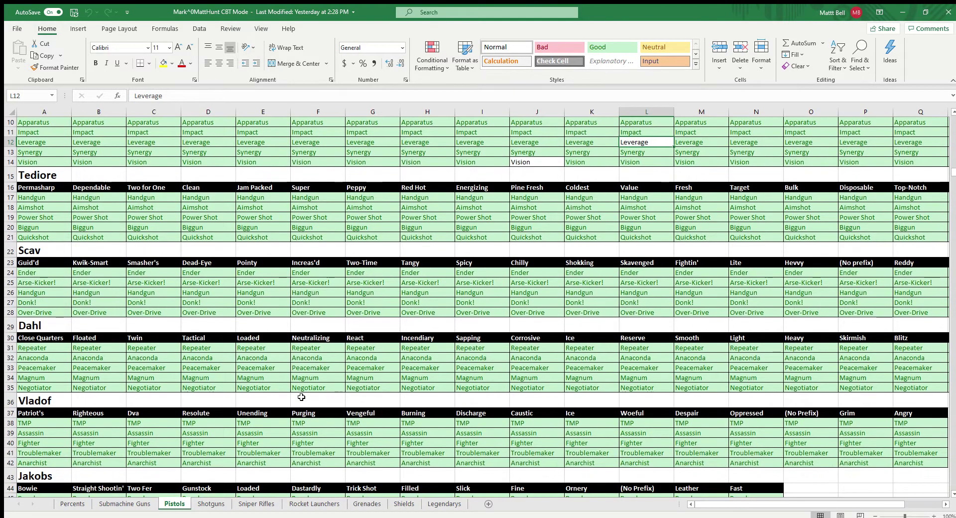
scroll(301, 396, down, 1)
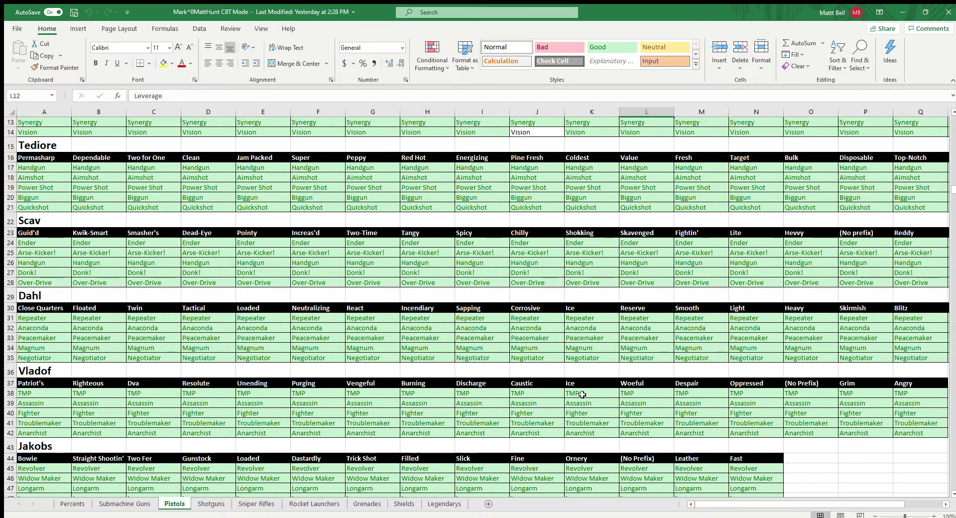
scroll(581, 394, down, 4)
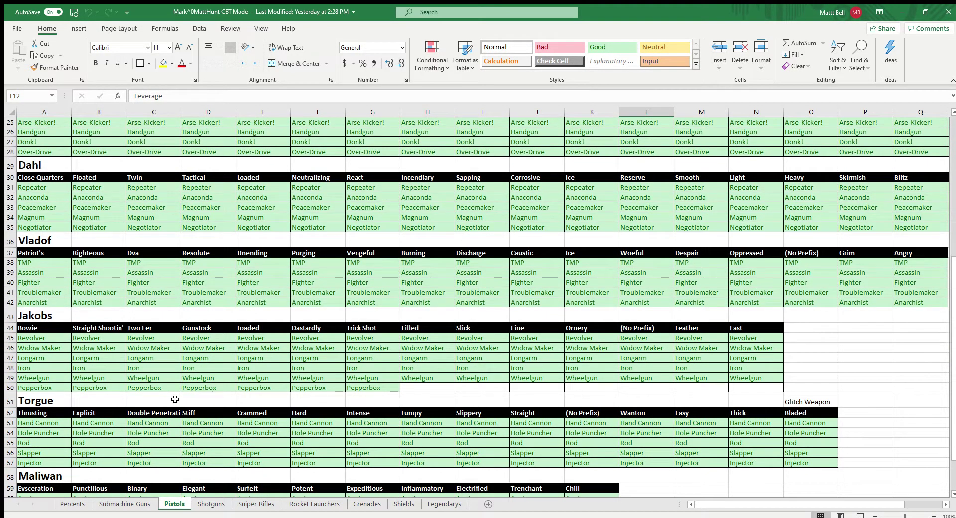
drag(54, 388, 373, 388)
click(523, 388)
scroll(501, 390, down, 2)
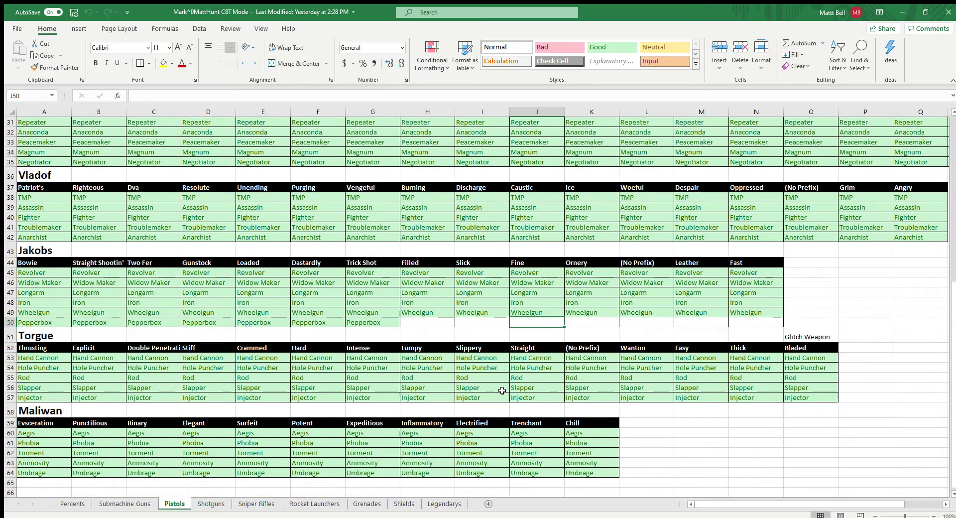
drag(802, 349, 807, 397)
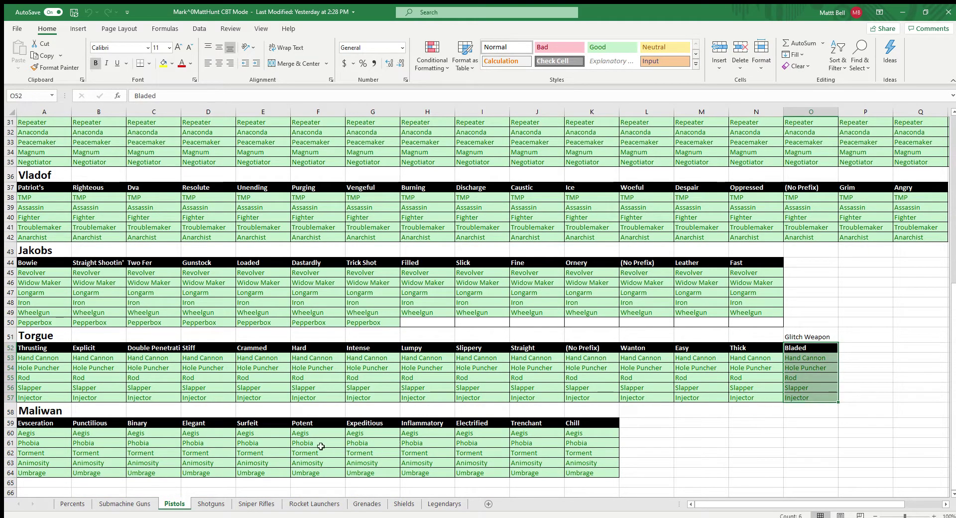
scroll(313, 446, down, 1)
drag(573, 393, 577, 443)
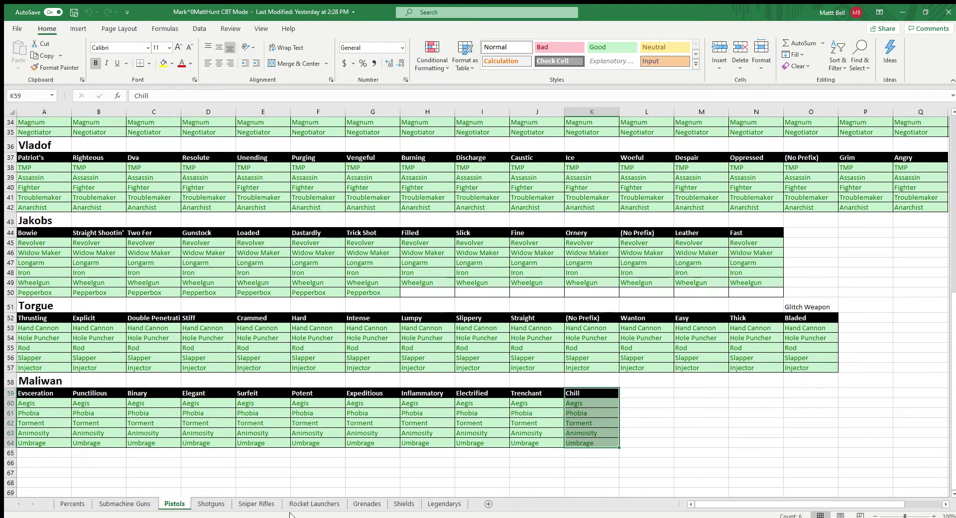
scroll(425, 386, up, 11)
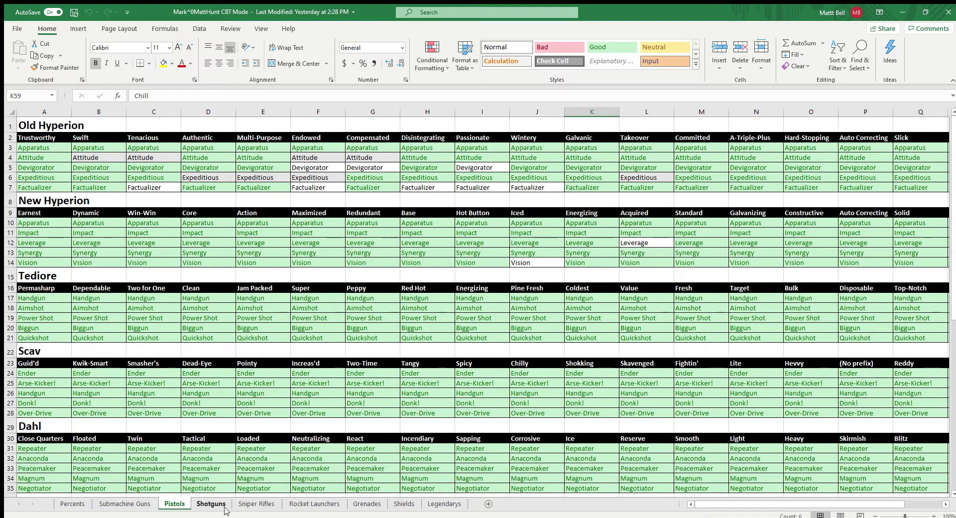
Move from Percents to the Shotguns sheet and highlight the row 10 Bangstick cells from Rotting onward
click(72, 504)
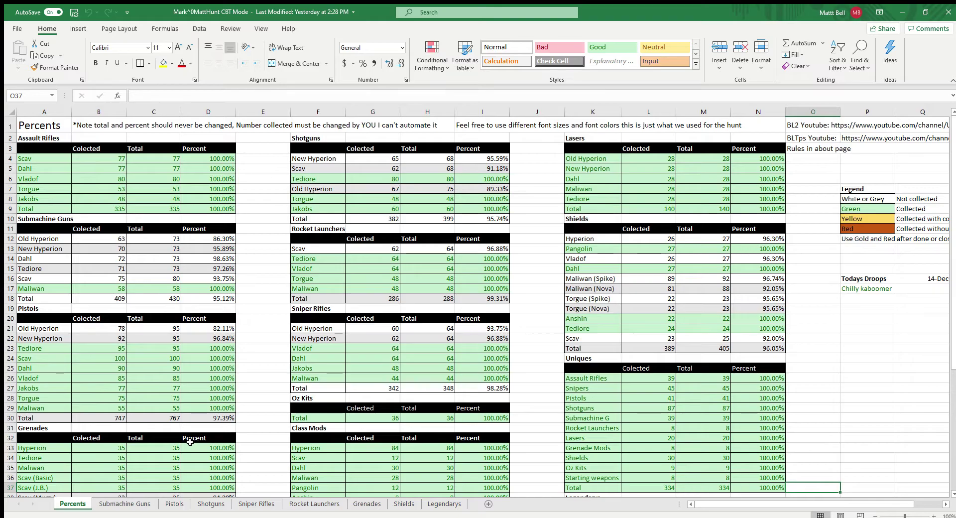
click(211, 503)
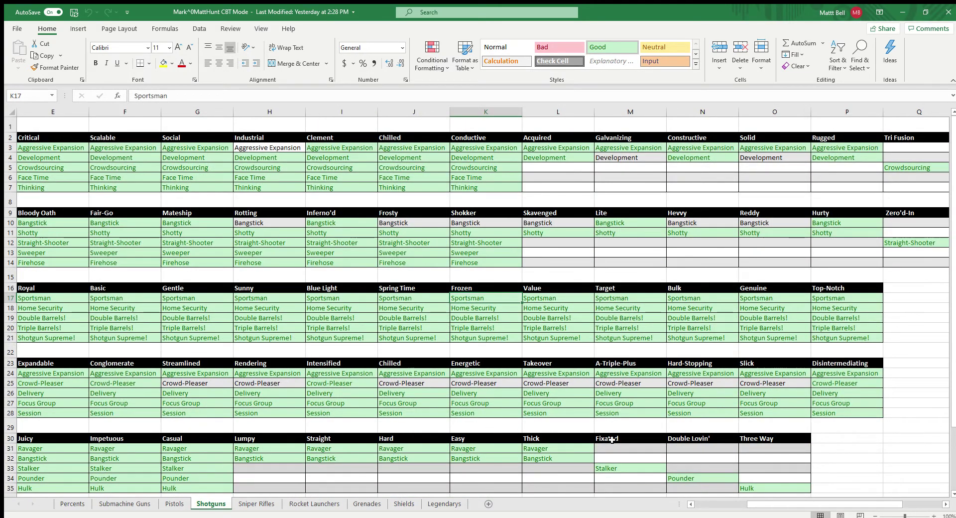
drag(794, 502, 742, 502)
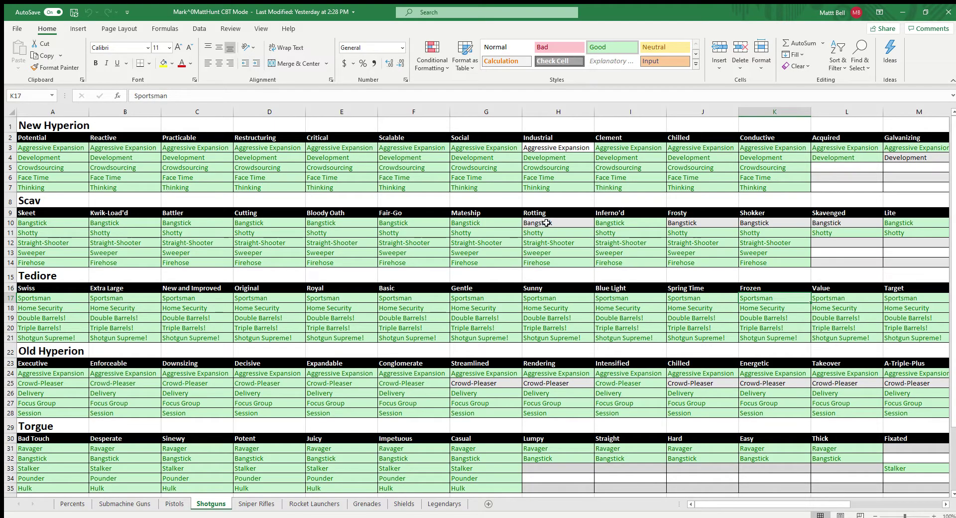
mouse_move(547, 222)
mouse_down()
mouse_move(943, 222)
mouse_move(503, 221)
mouse_move(548, 222)
mouse_up()
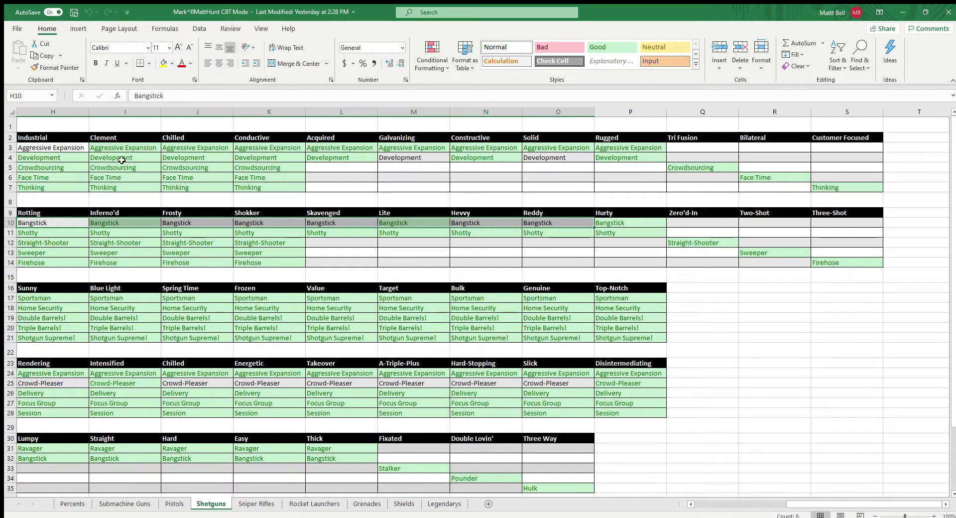
Highlight cells in rows 4 and 25, then select the Crowd-Pleaser cell under Streamlined
drag(398, 157, 551, 158)
scroll(552, 159, down, 2)
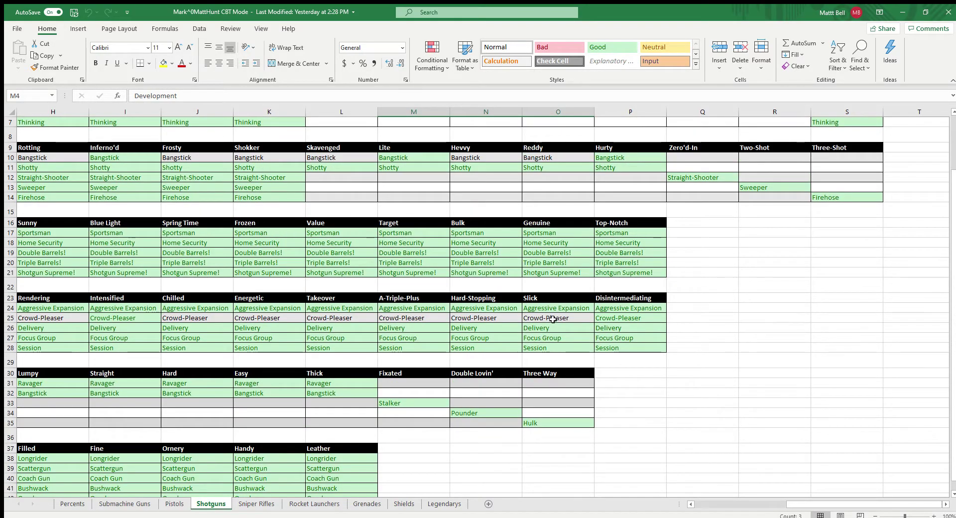
drag(553, 319, 47, 318)
scroll(46, 317, down, 2)
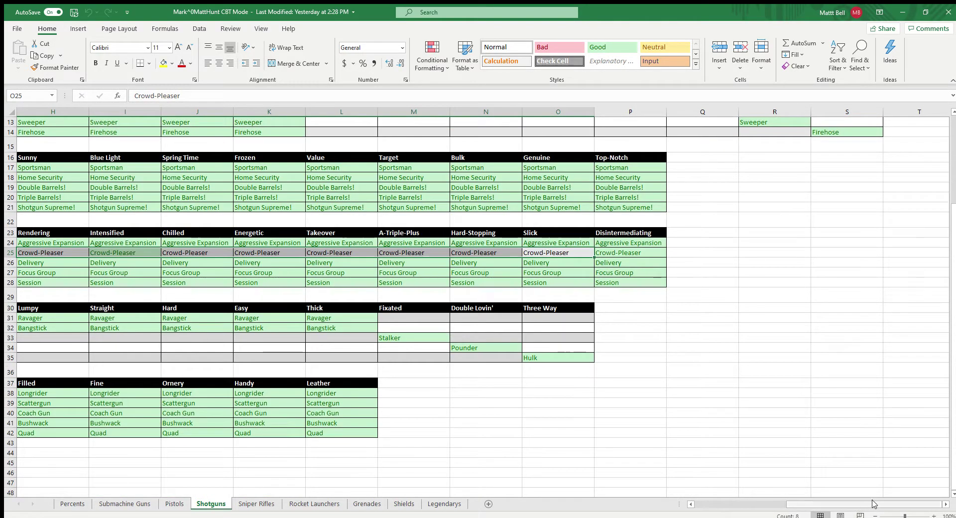
drag(873, 504, 767, 503)
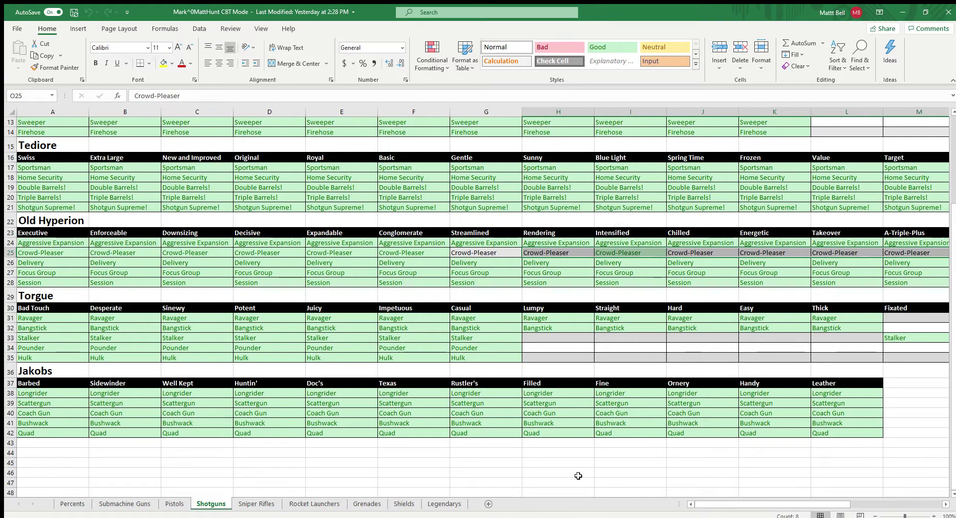
scroll(572, 474, up, 4)
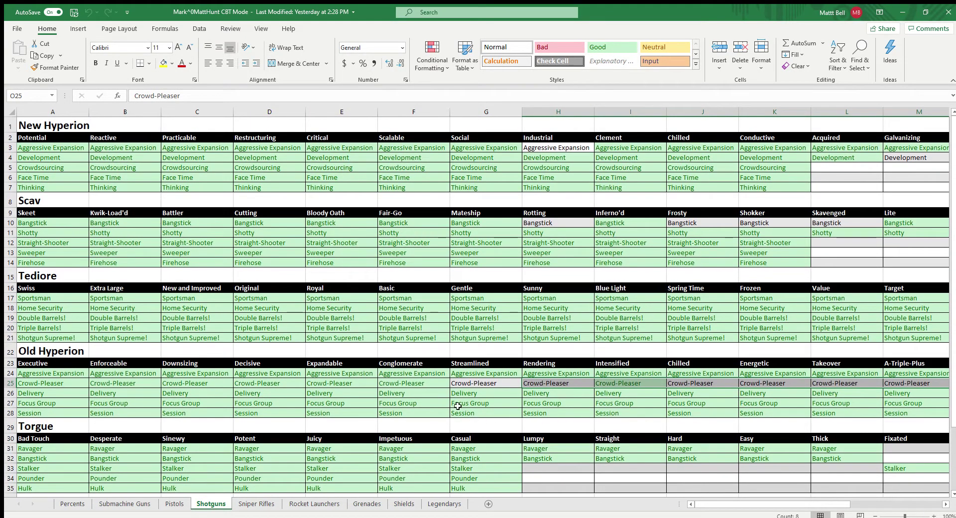
click(459, 383)
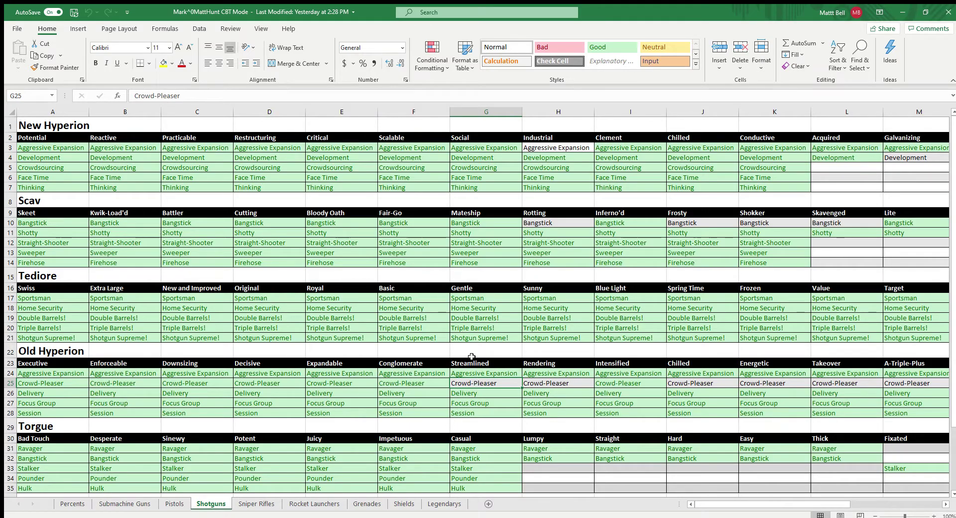
drag(550, 383, 762, 384)
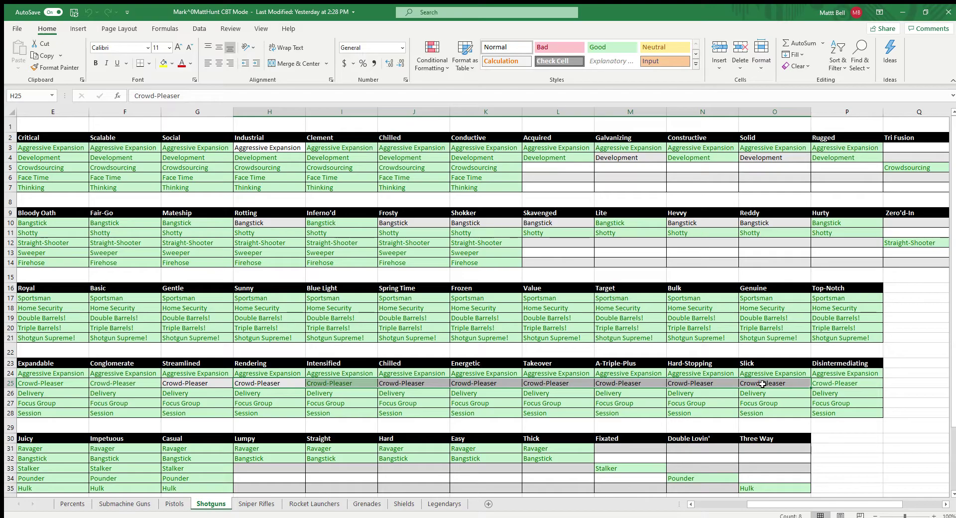
click(264, 383)
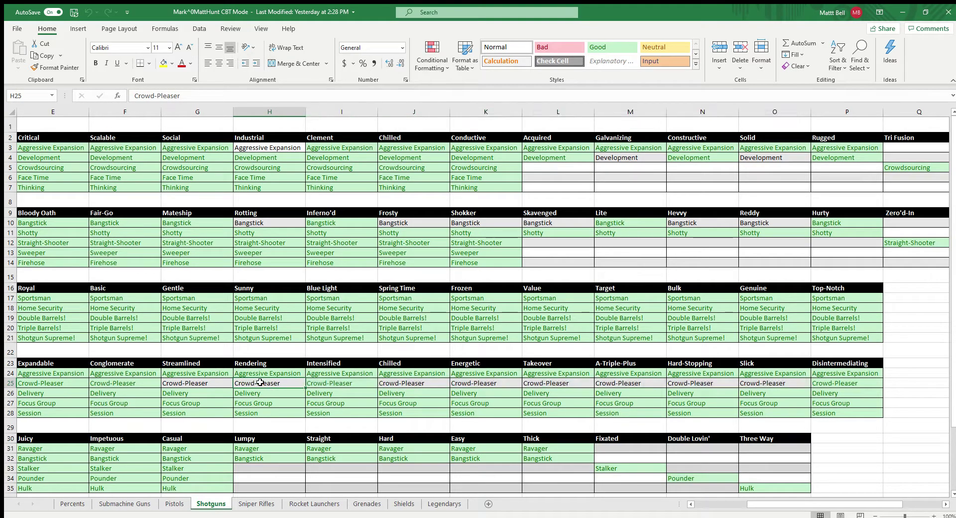
drag(264, 383, 756, 383)
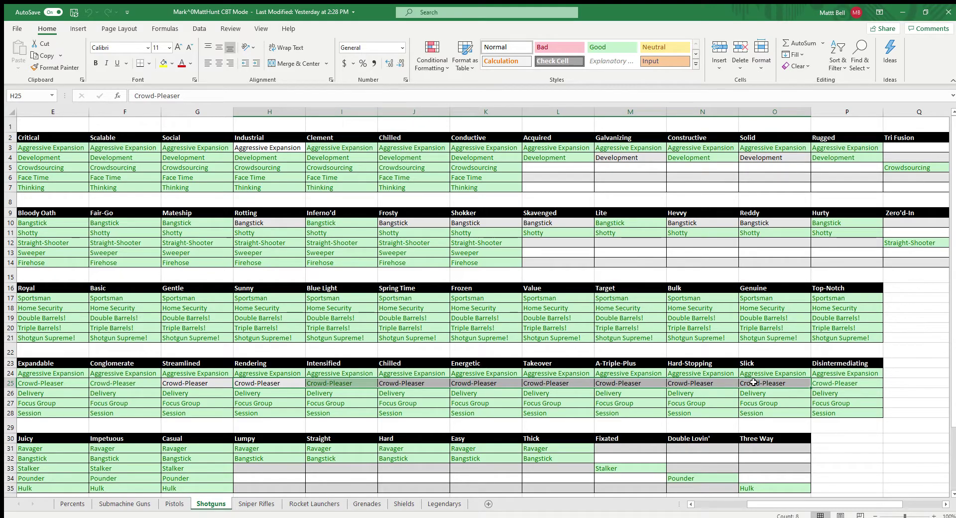
drag(754, 382, 238, 383)
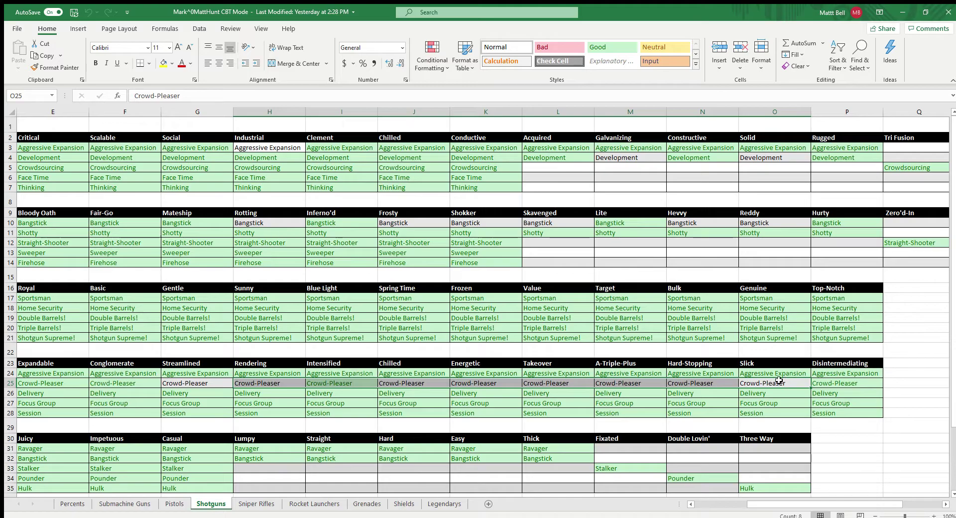
drag(778, 380, 272, 383)
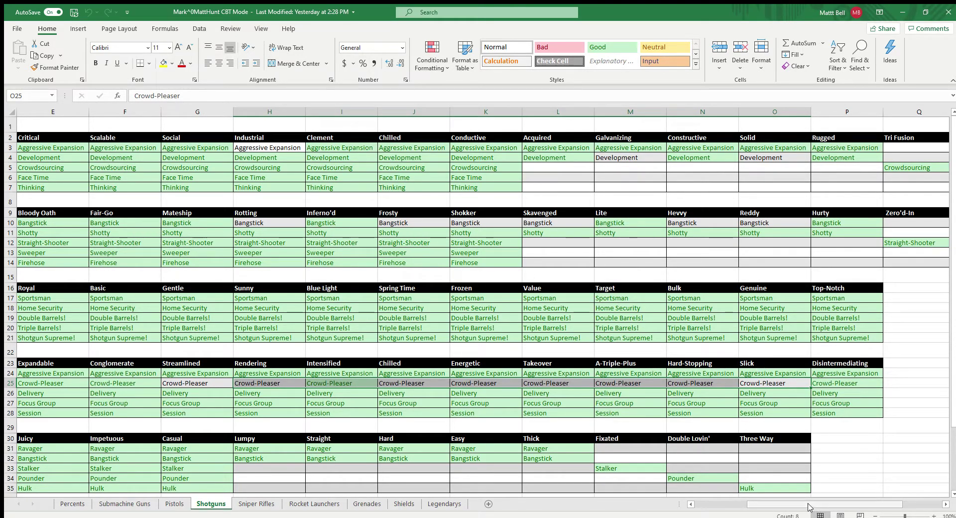
drag(809, 504, 836, 501)
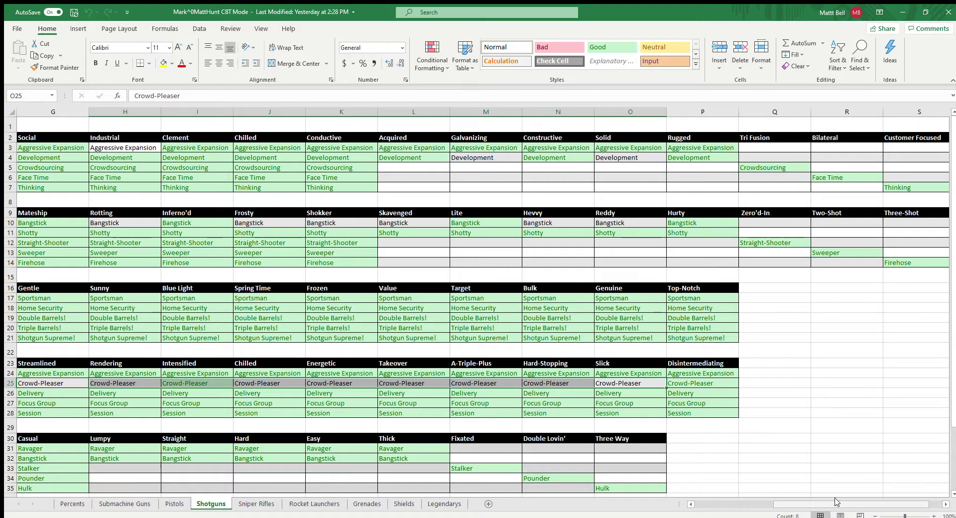
drag(496, 158, 605, 157)
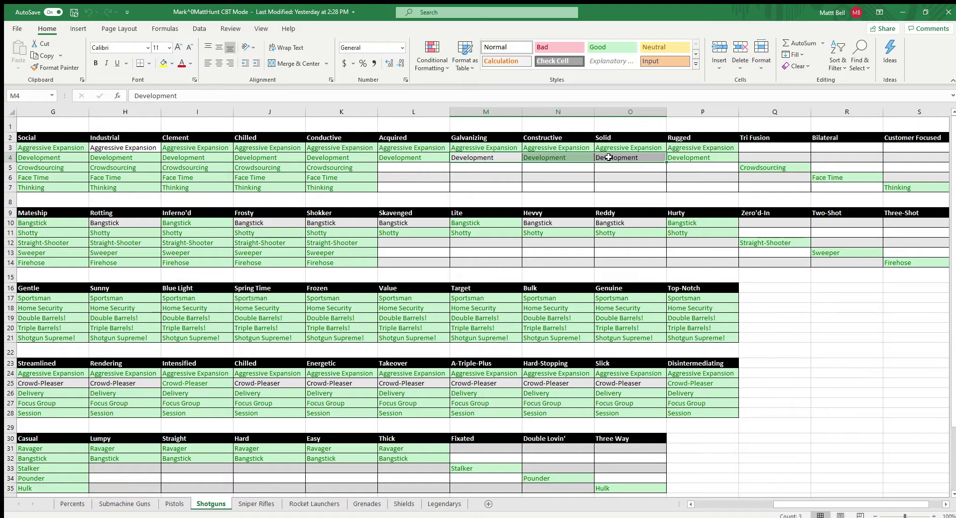
drag(613, 223, 413, 222)
click(302, 388)
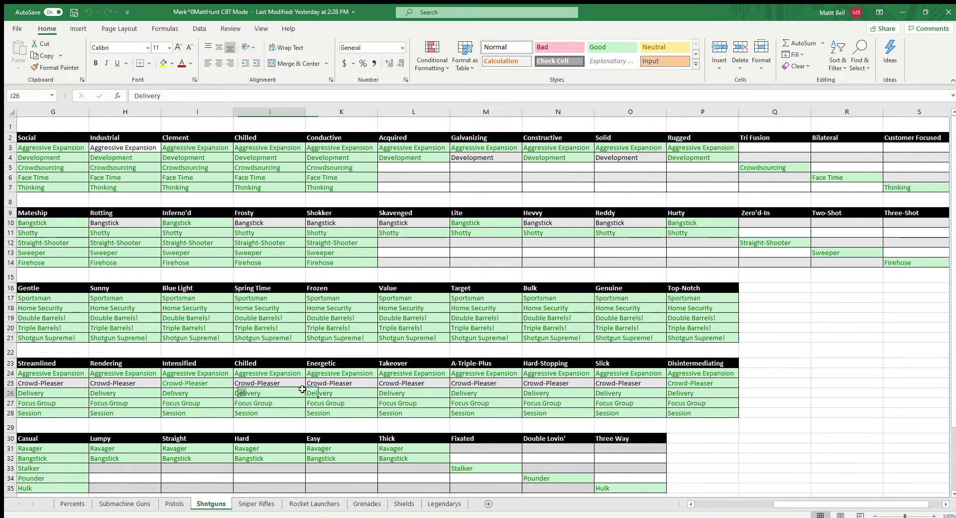
scroll(316, 388, down, 2)
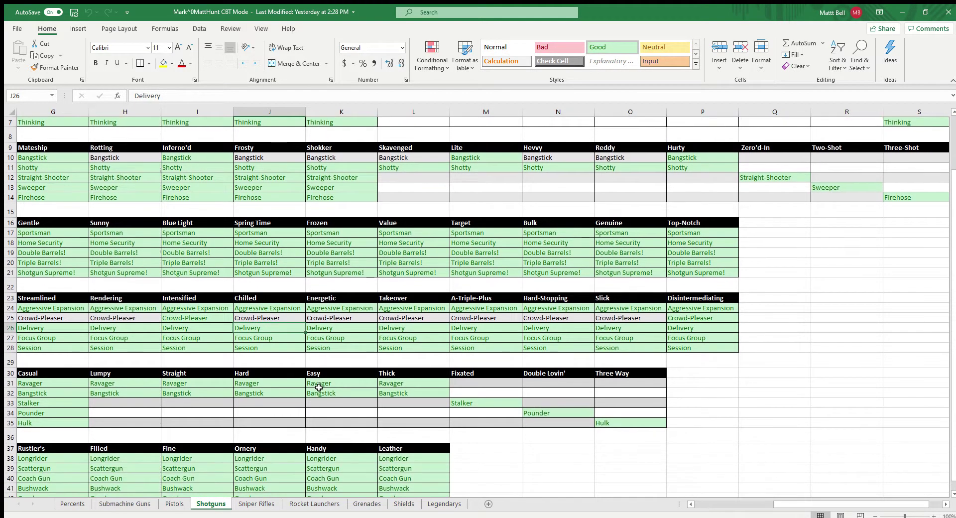
scroll(317, 388, down, 2)
scroll(386, 380, up, 3)
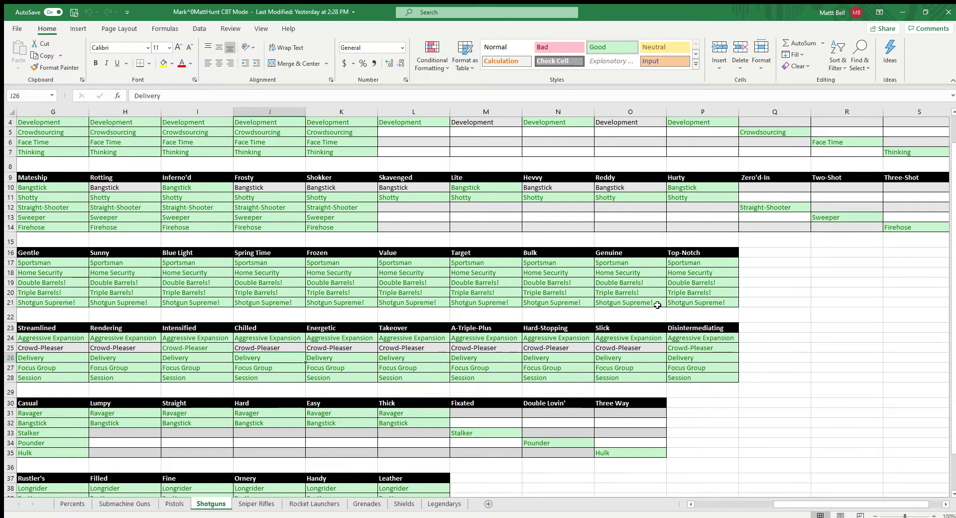
drag(627, 264, 623, 305)
scroll(357, 226, up, 3)
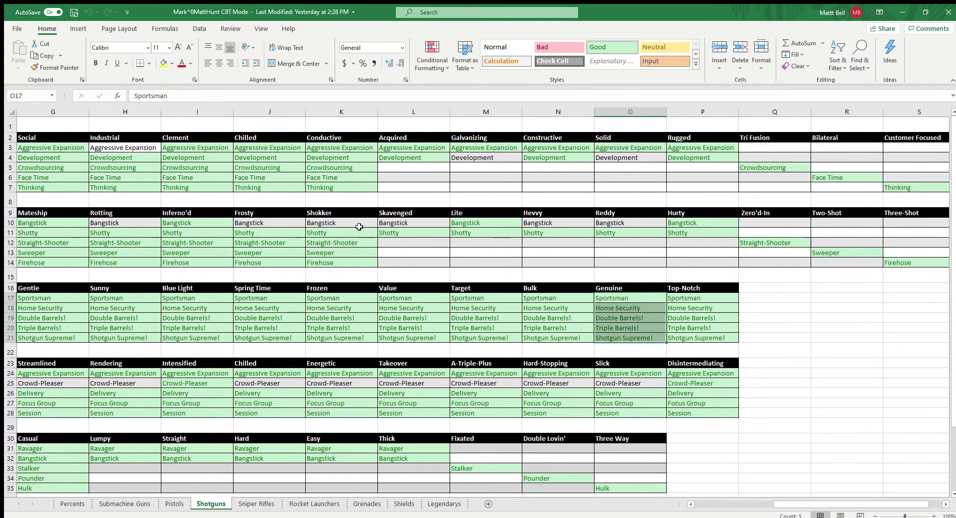
drag(357, 226, 478, 223)
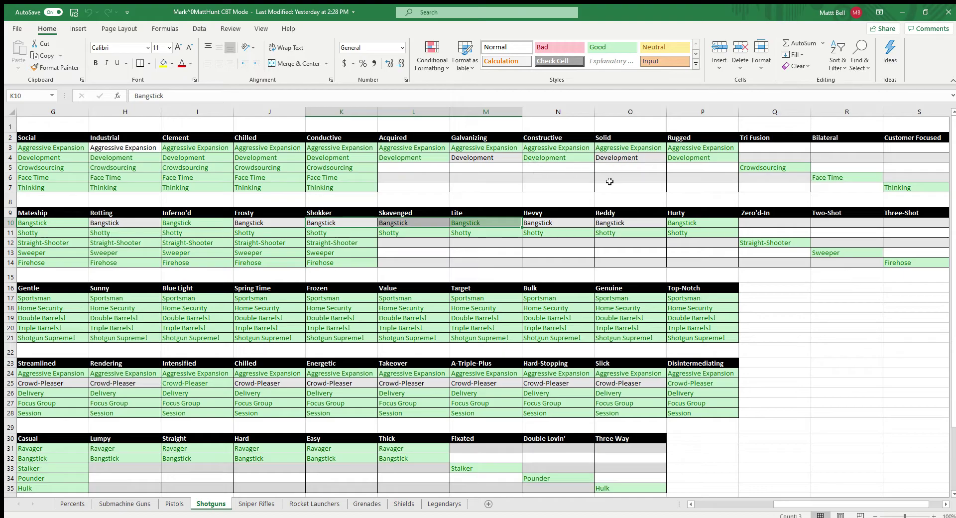
scroll(447, 339, down, 3)
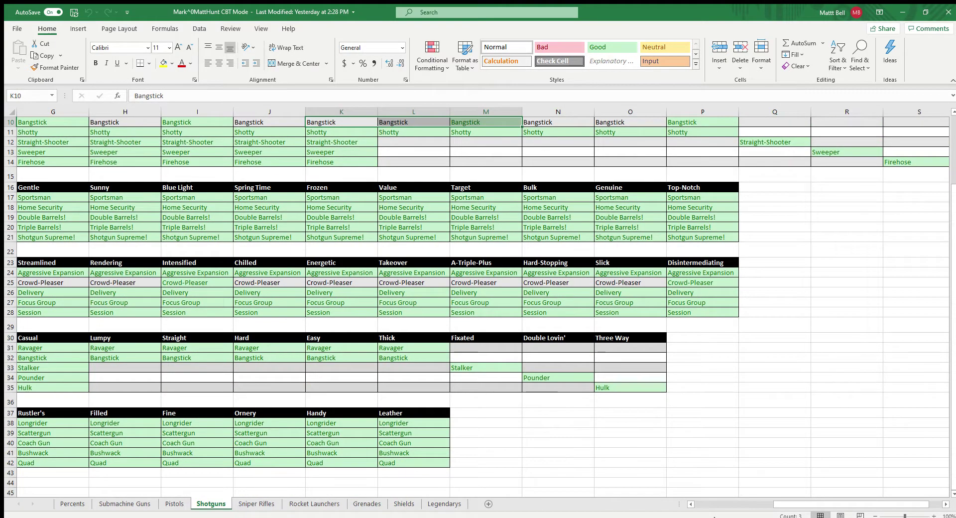
scroll(662, 483, left, 3)
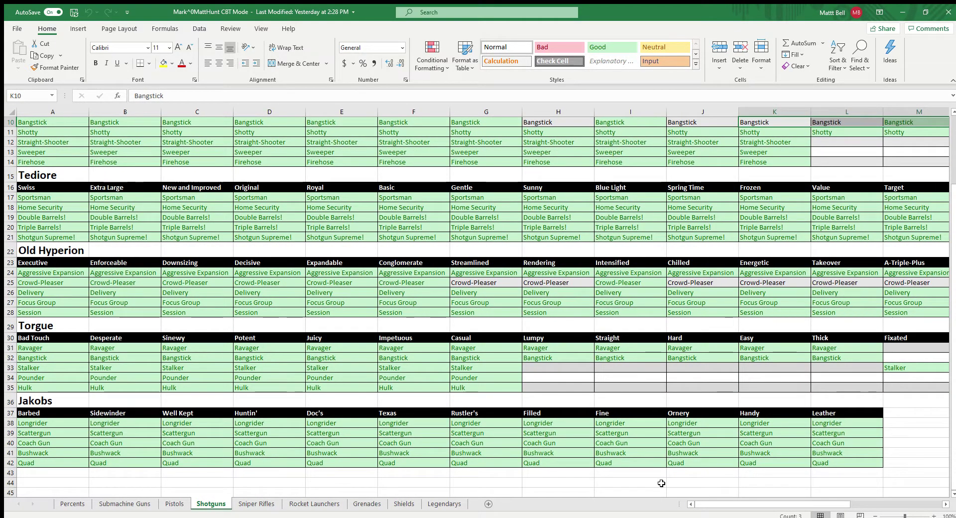
Open the Sniper Rifles sheet and pick the Competition cell I9 and the Contract cell F3
click(248, 504)
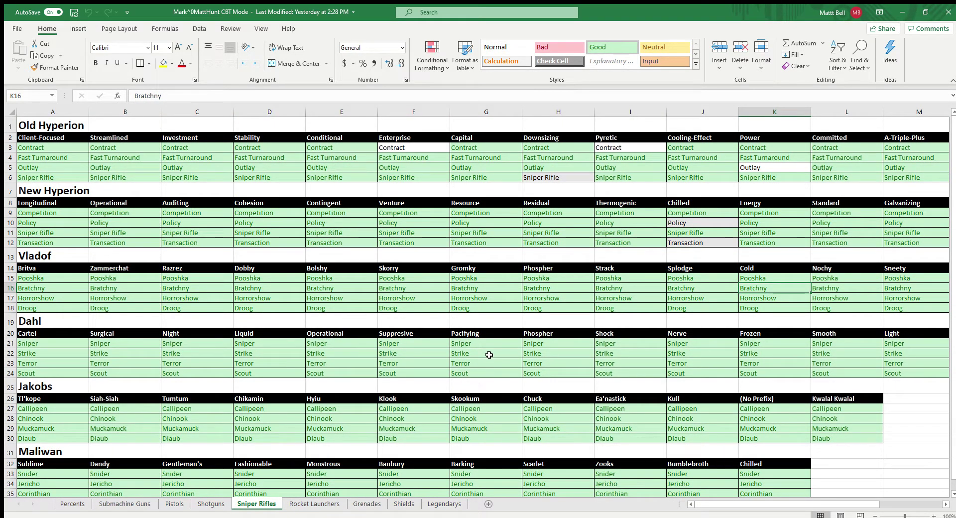
drag(773, 504, 837, 512)
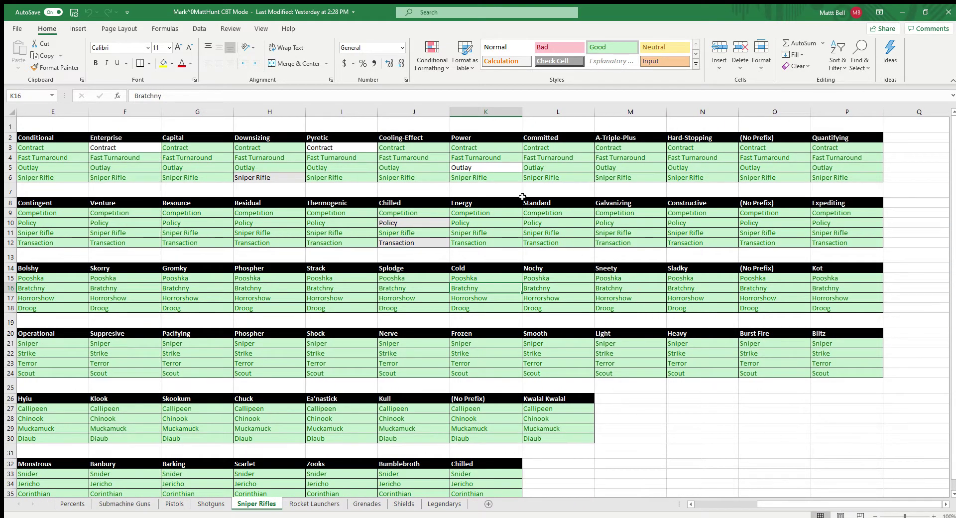
click(316, 207)
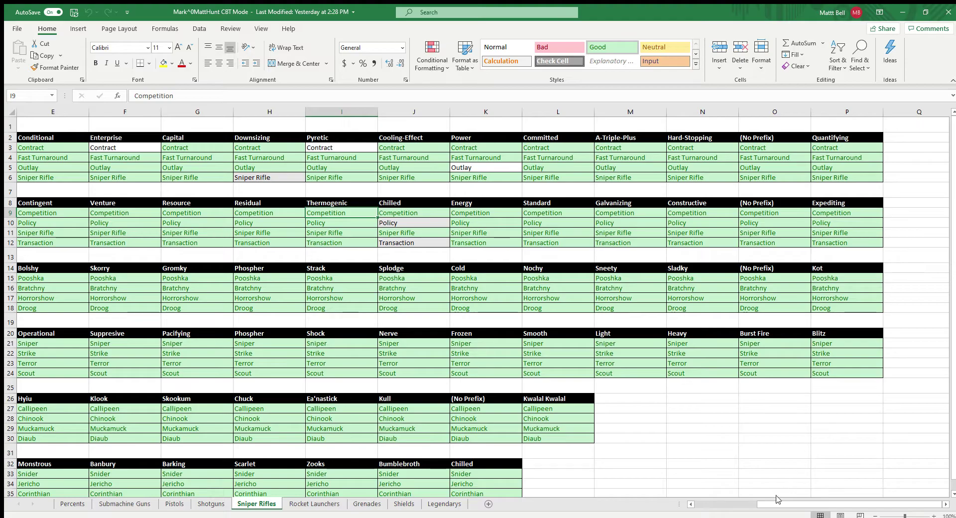
drag(776, 504, 714, 504)
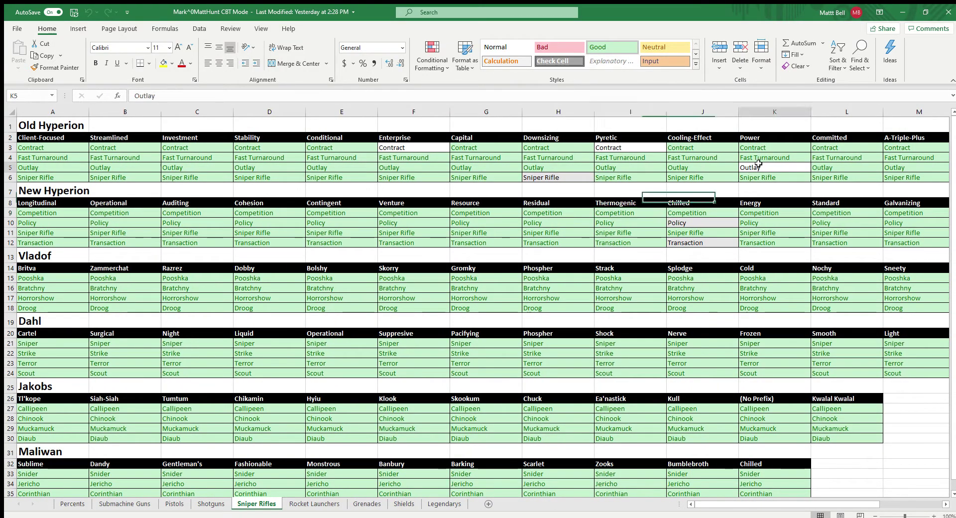
drag(757, 164, 757, 167)
click(398, 148)
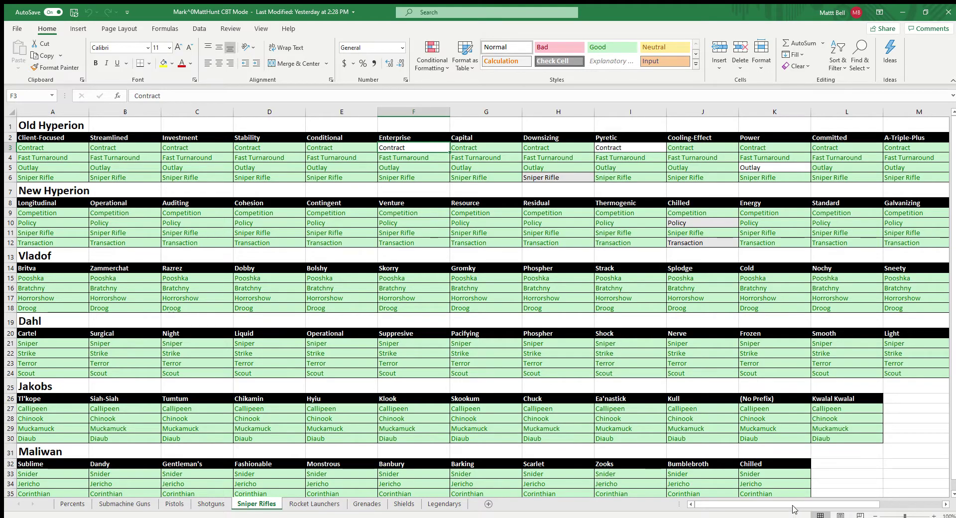
drag(791, 505, 753, 500)
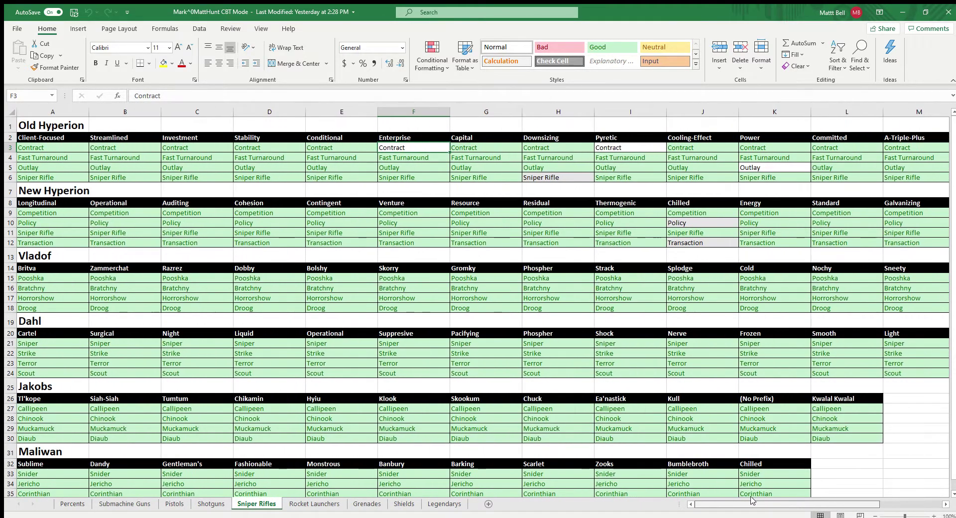
Switch to Rocket Launchers and check the Kaboomer cell B5 and the Crap-Storm cell J3
click(319, 503)
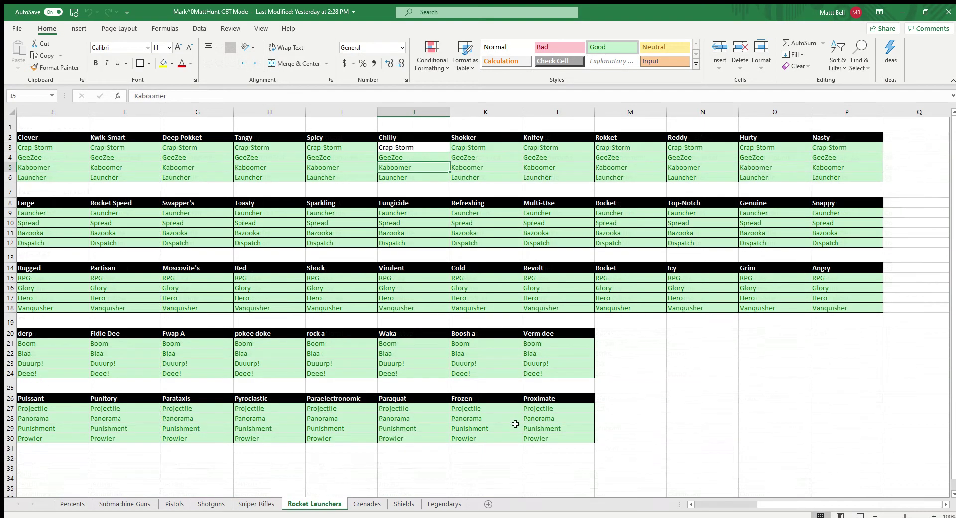
drag(789, 506, 723, 506)
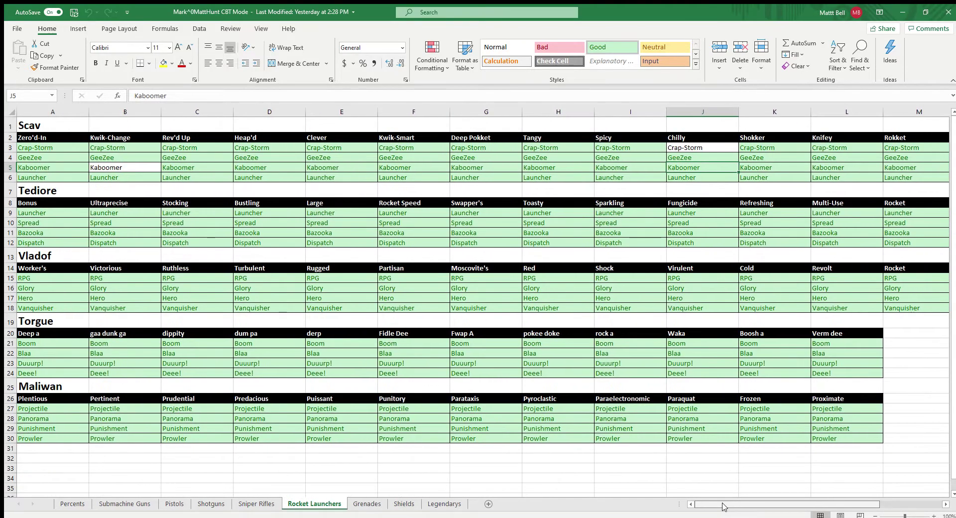
click(150, 168)
click(677, 148)
click(145, 166)
click(668, 148)
click(137, 169)
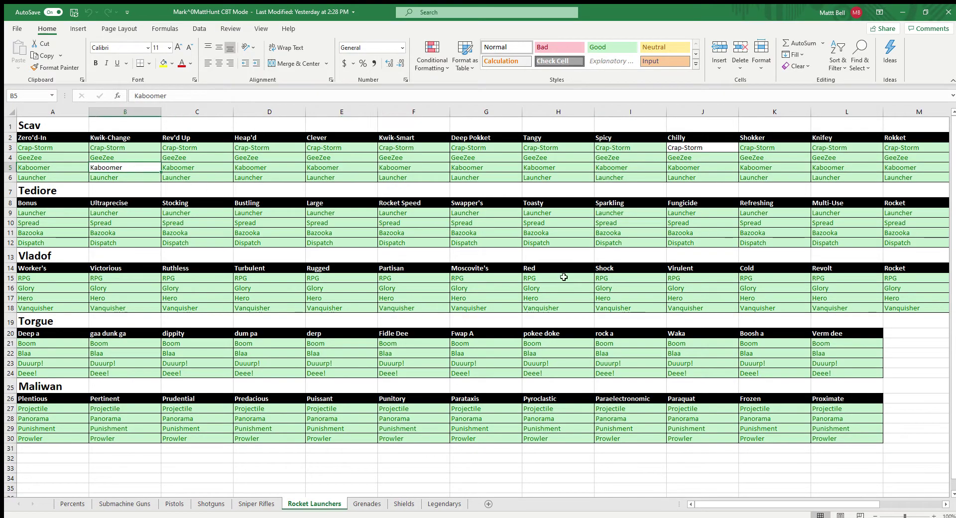
click(357, 503)
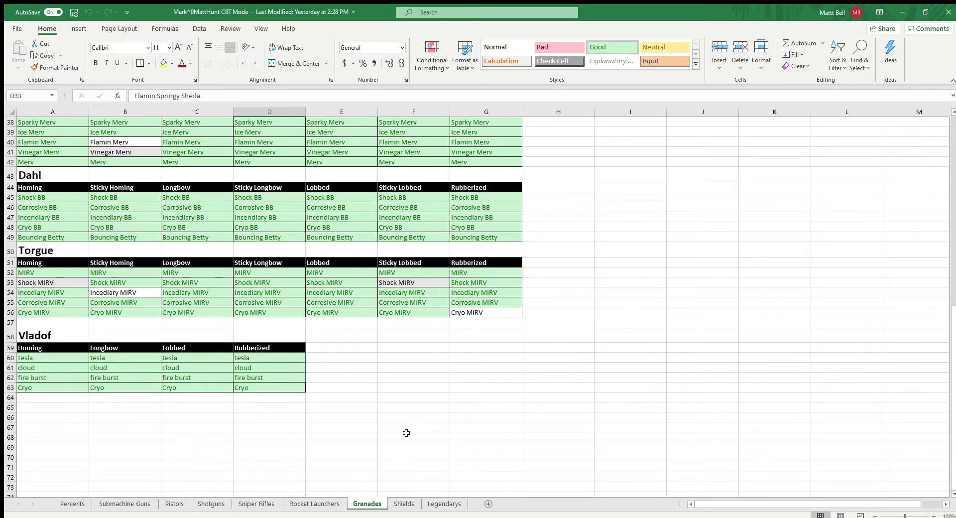
scroll(407, 433, up, 12)
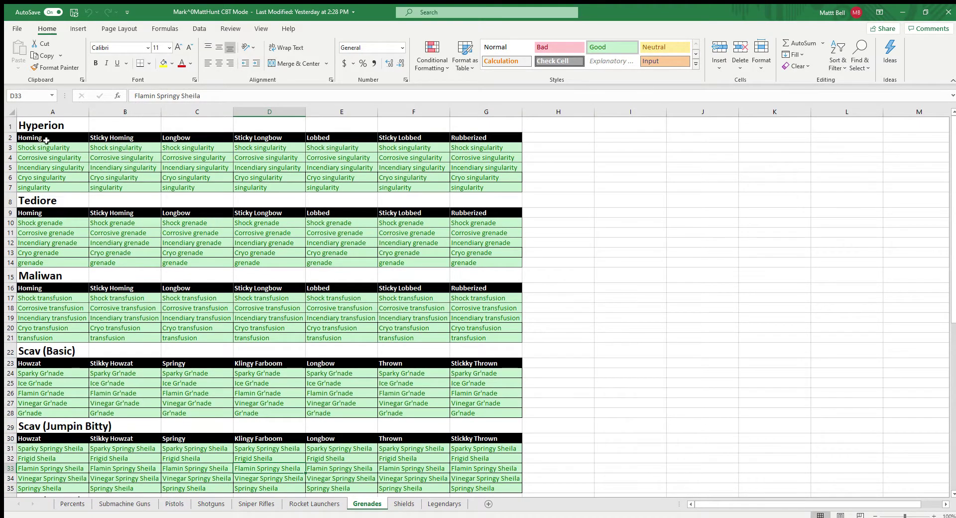
drag(47, 140, 199, 169)
drag(184, 212, 413, 233)
drag(140, 338, 274, 319)
drag(101, 393, 291, 365)
scroll(291, 365, down, 4)
drag(59, 337, 271, 328)
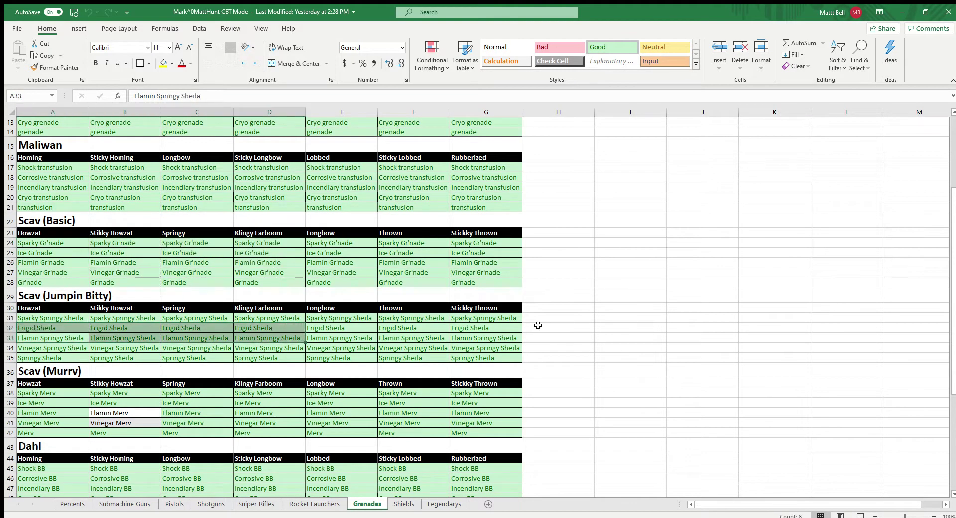
scroll(257, 363, down, 3)
scroll(257, 363, down, 2)
drag(179, 323, 413, 323)
scroll(413, 323, down, 2)
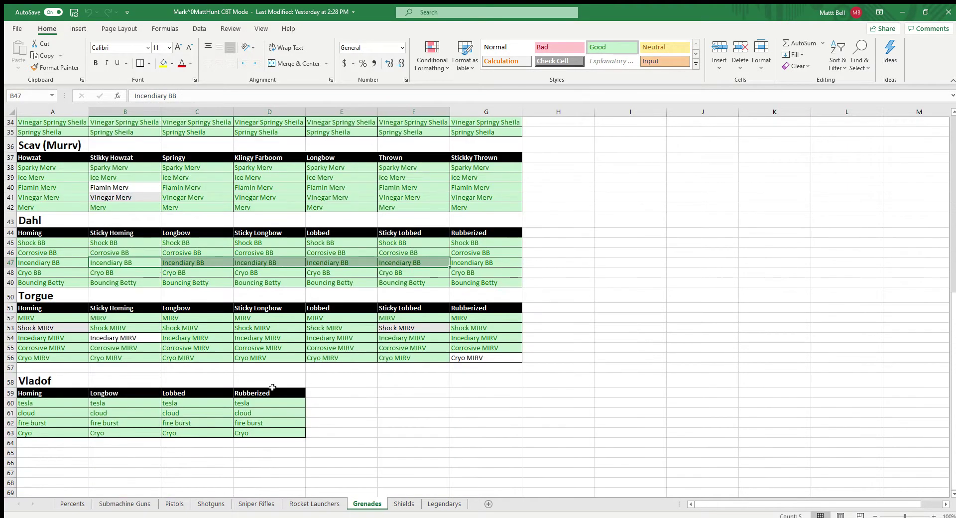
drag(45, 412, 199, 423)
scroll(282, 418, up, 3)
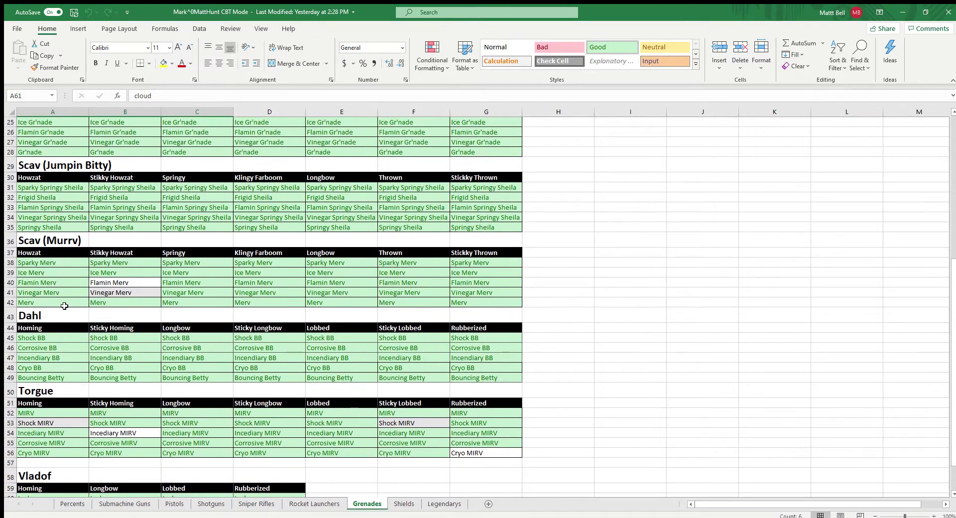
click(111, 279)
drag(45, 423, 521, 421)
click(572, 358)
scroll(309, 363, up, 4)
scroll(309, 363, down, 4)
drag(112, 282, 111, 302)
drag(44, 423, 502, 449)
click(597, 443)
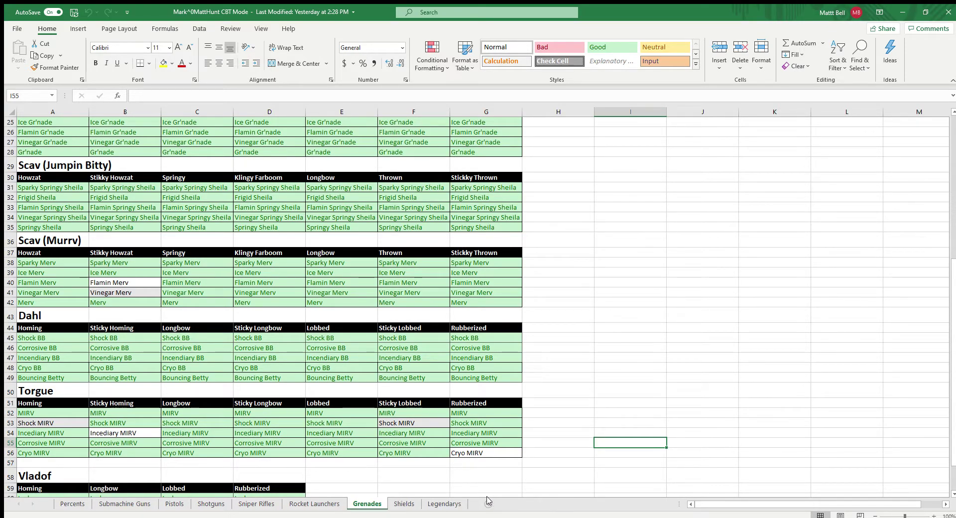
drag(427, 424, 498, 450)
drag(139, 426, 35, 434)
drag(259, 432, 374, 438)
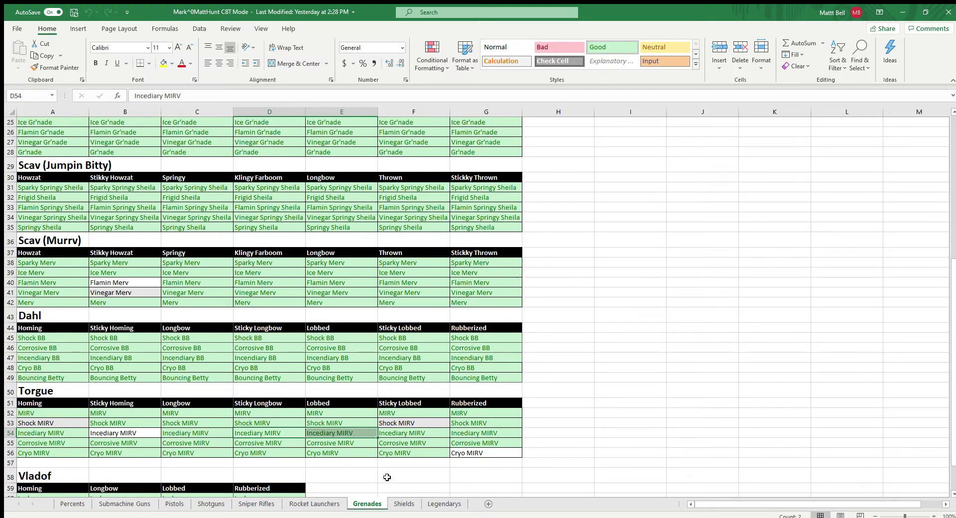
Switch to the Shields sheet and scroll through its manufacturer tables, selecting a few cells
click(403, 504)
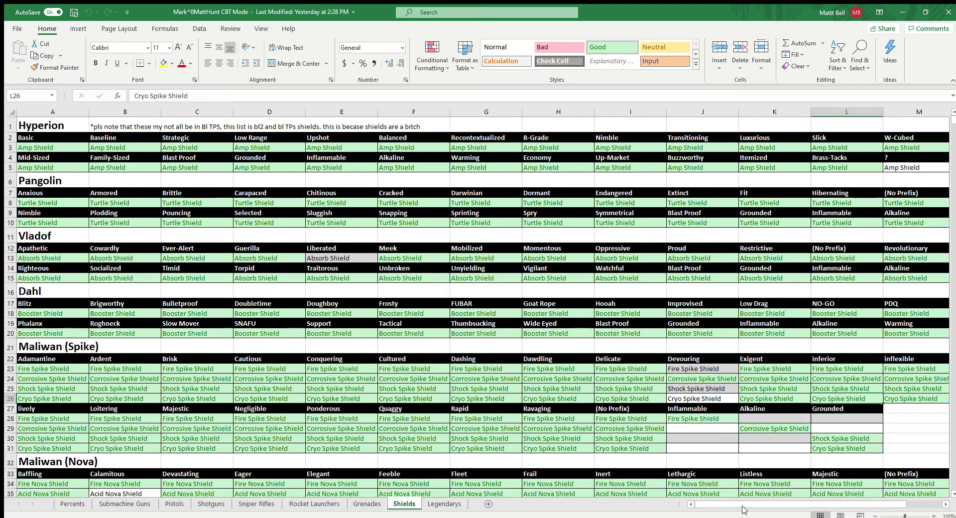
mouse_move(736, 504)
mouse_down()
mouse_move(792, 506)
mouse_move(687, 507)
mouse_up()
scroll(649, 449, down, 3)
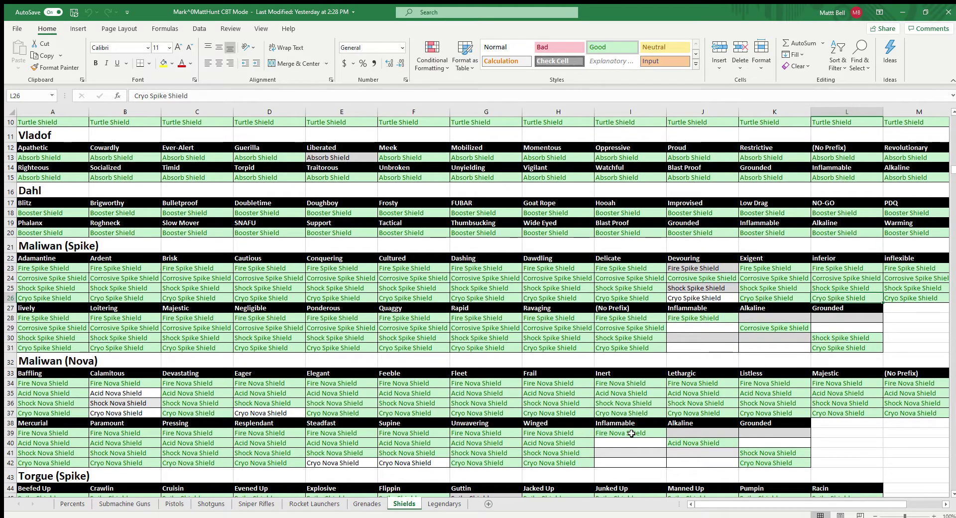
scroll(631, 433, down, 2)
scroll(647, 348, up, 1)
drag(692, 233, 687, 272)
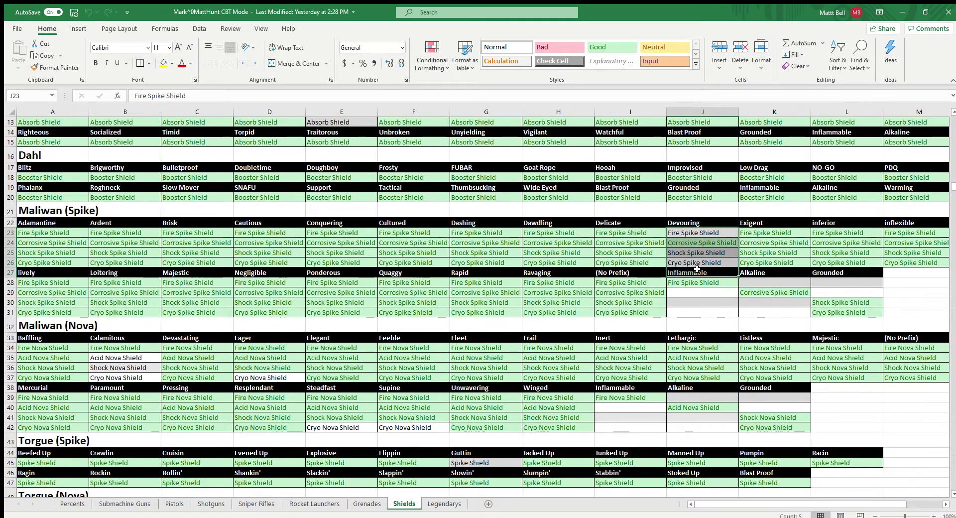
drag(124, 367, 268, 377)
scroll(377, 377, down, 1)
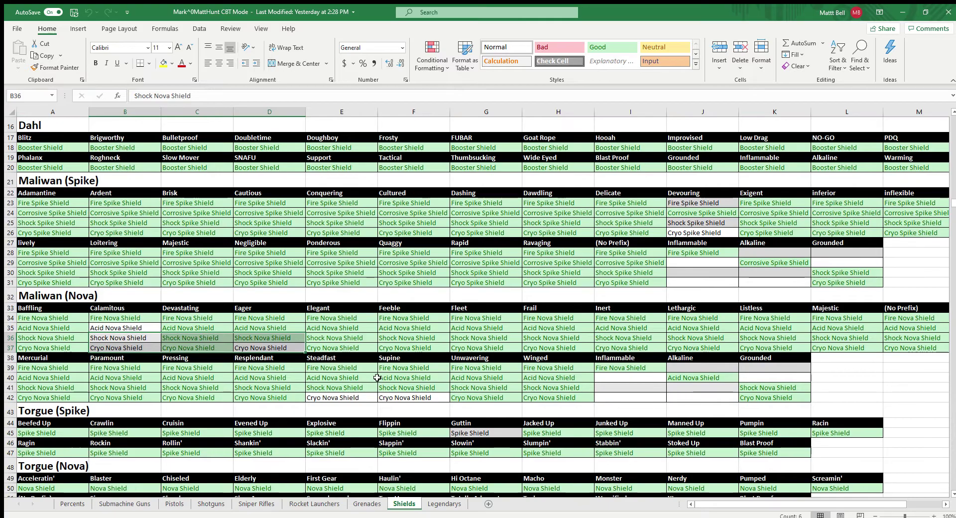
Point out the Cryo Nova Shield (D37), Guttin Spike Shield and Ridgey-Didge Maylay Shield entries
click(269, 348)
drag(337, 397, 414, 410)
scroll(467, 279, down, 5)
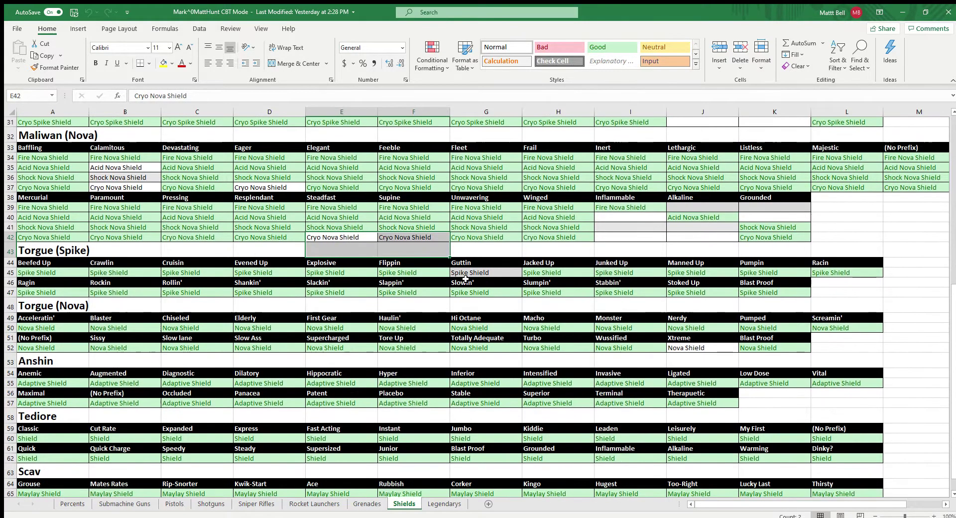
click(467, 275)
scroll(486, 339, down, 2)
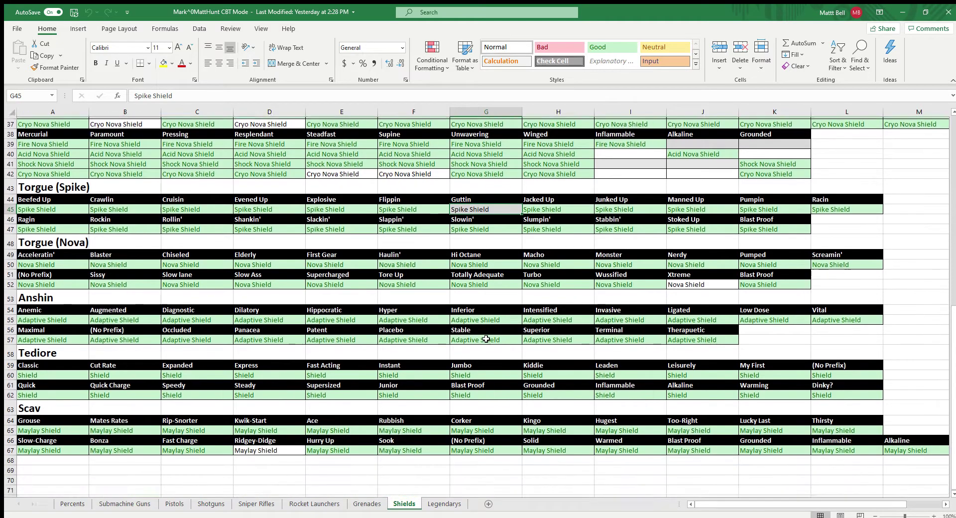
scroll(486, 338, down, 2)
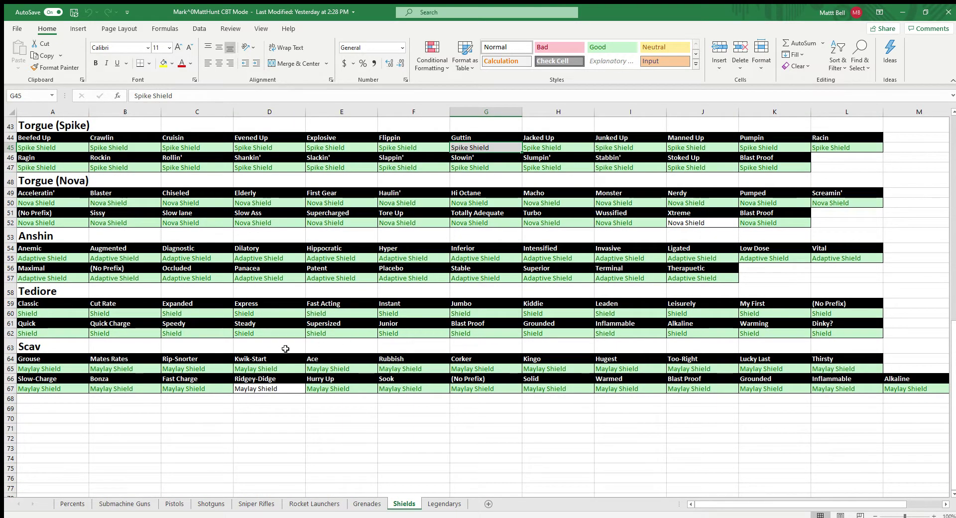
click(267, 388)
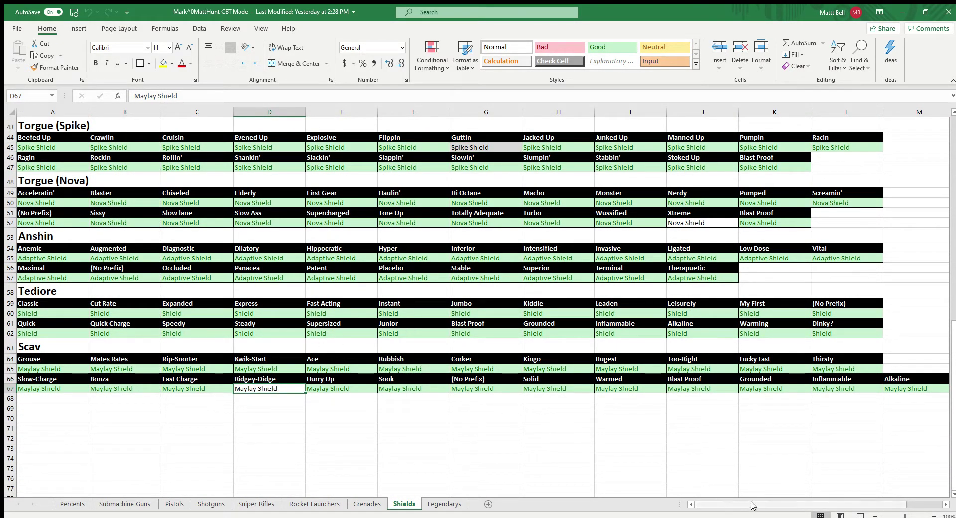
drag(753, 505, 721, 504)
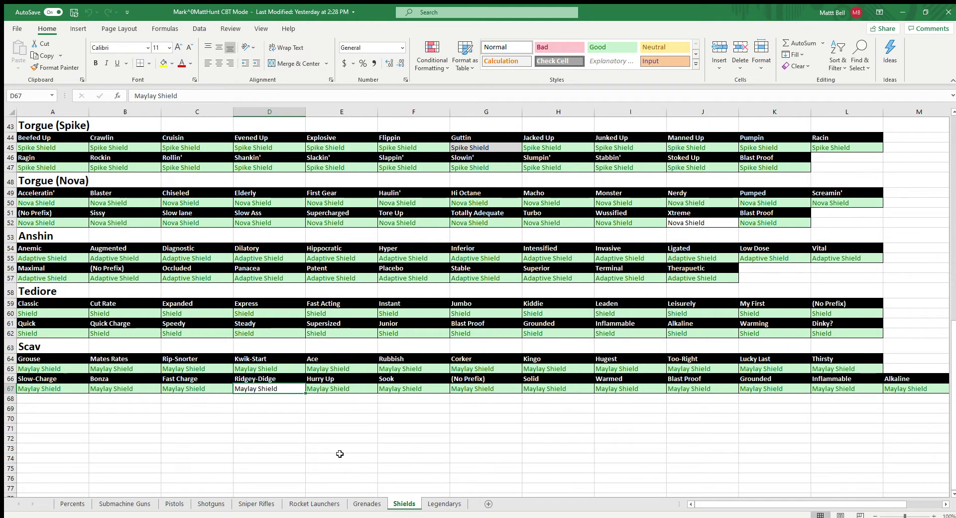
scroll(340, 453, up, 14)
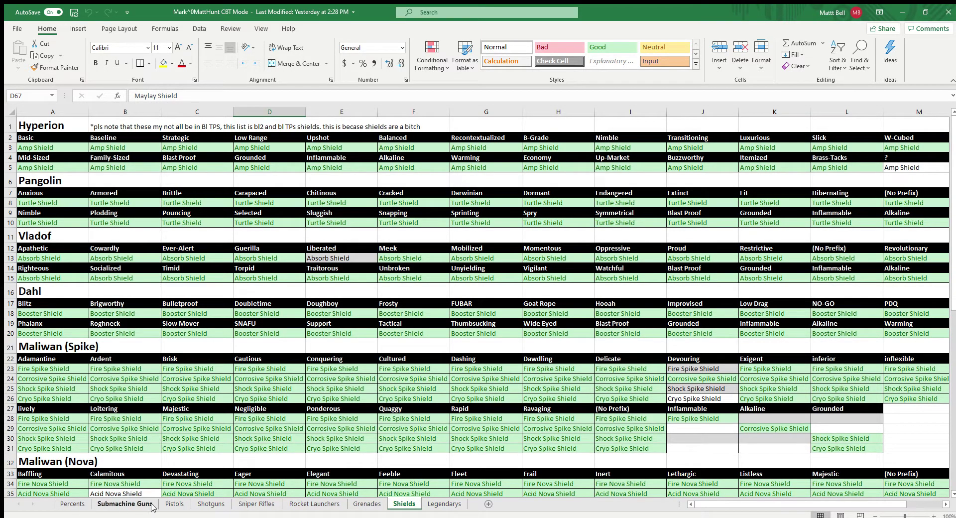
click(431, 504)
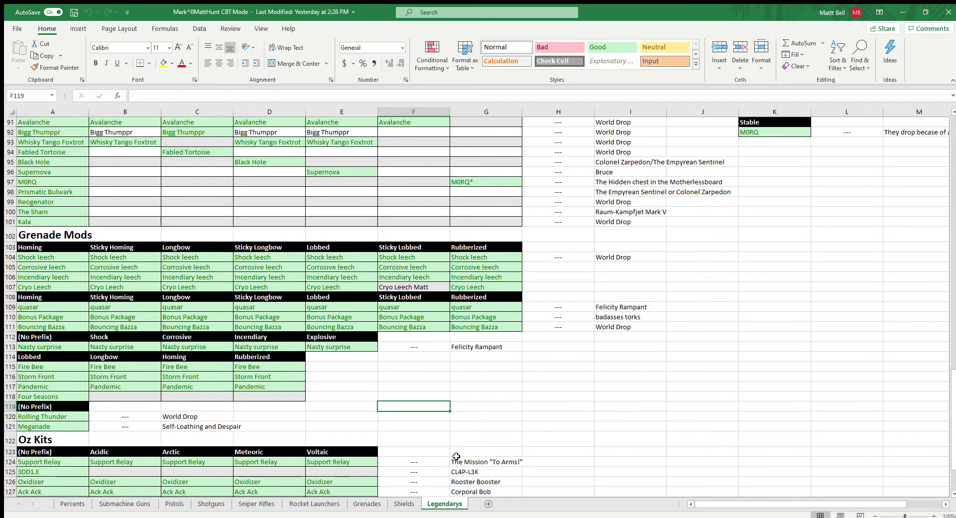
scroll(456, 456, up, 20)
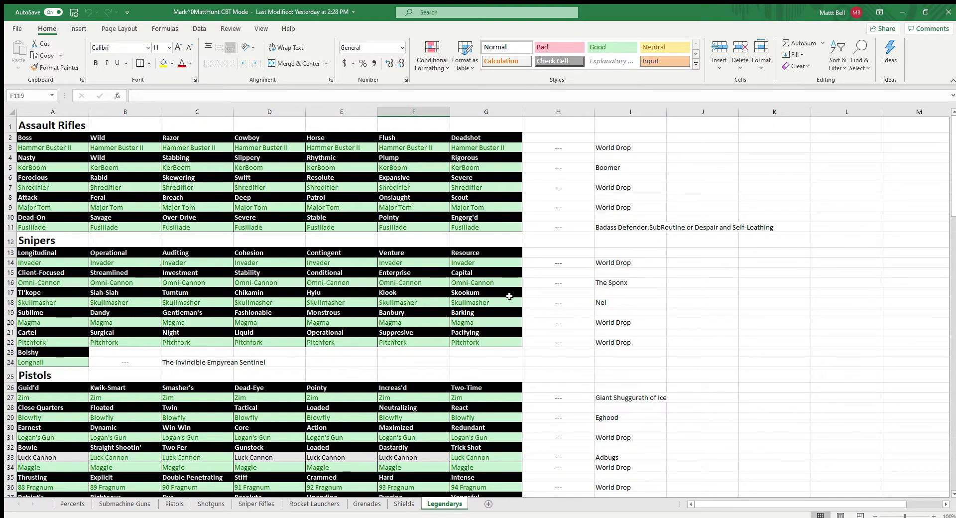
drag(59, 137, 422, 225)
scroll(348, 234, down, 3)
drag(49, 208, 349, 266)
scroll(69, 297, down, 1)
click(69, 296)
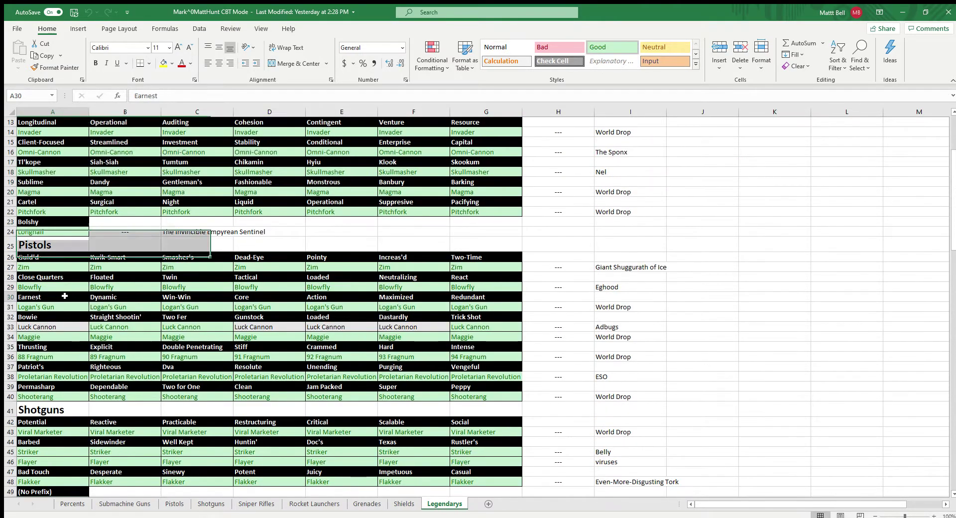
drag(407, 330, 57, 328)
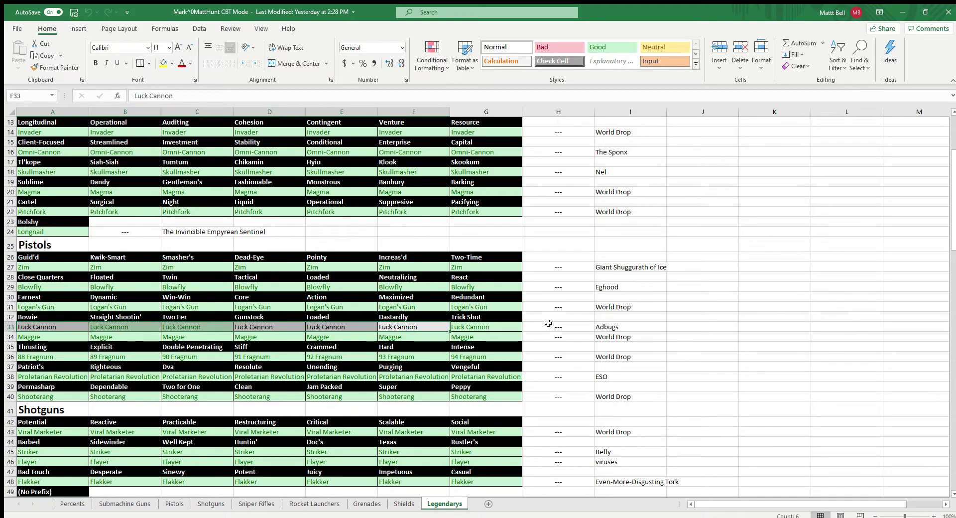
scroll(360, 354, down, 2)
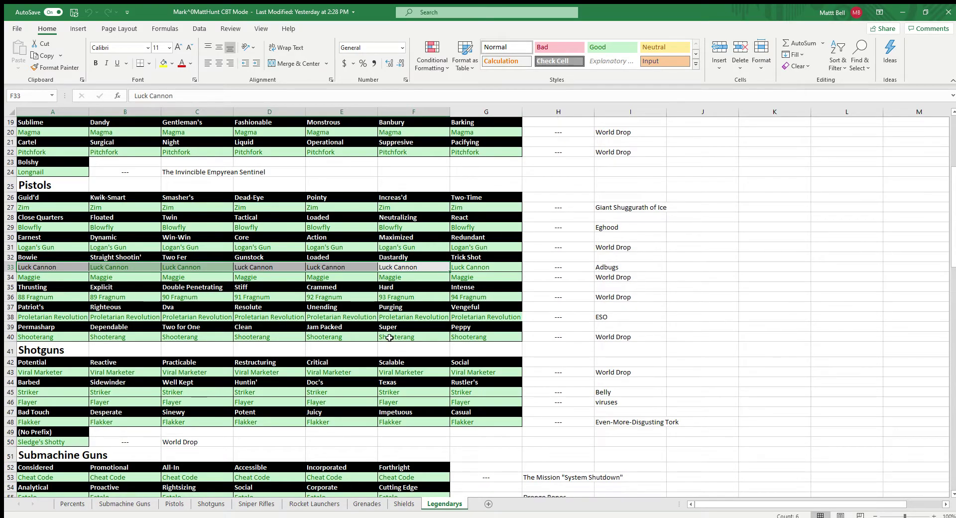
scroll(406, 336, down, 2)
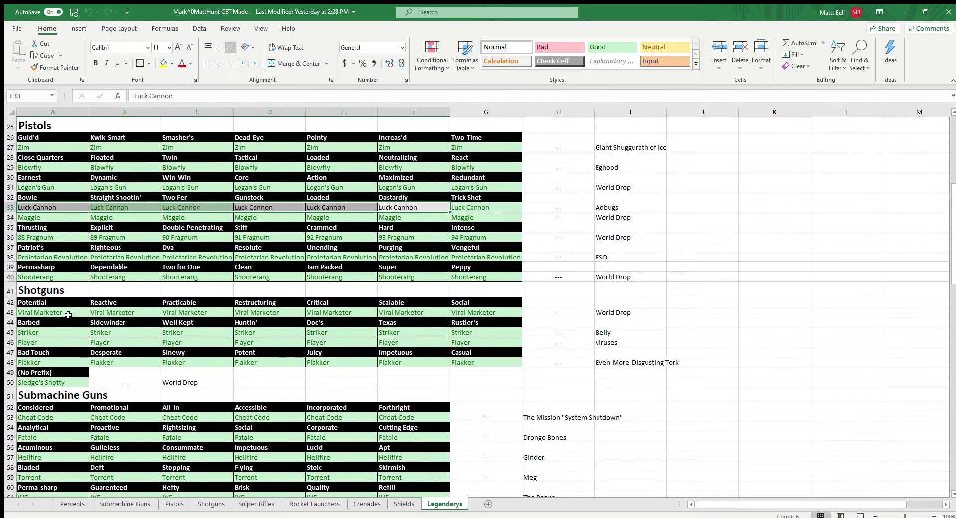
click(368, 337)
scroll(370, 338, down, 4)
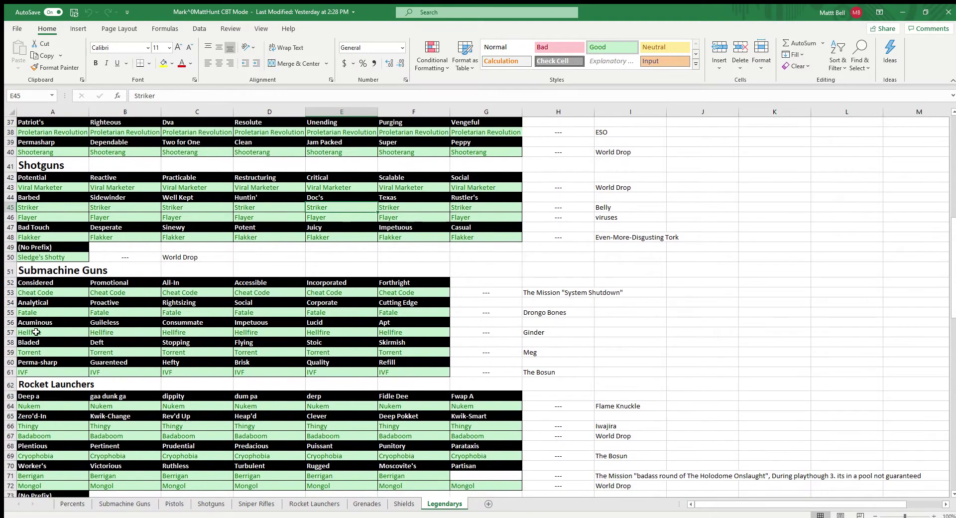
drag(35, 338, 326, 356)
scroll(326, 351, down, 3)
drag(51, 325, 437, 378)
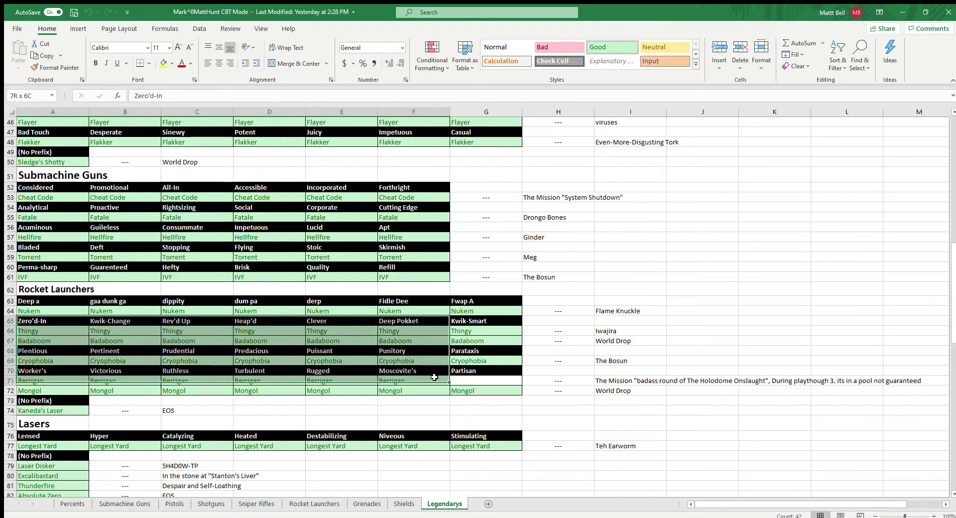
scroll(86, 379, down, 3)
drag(86, 379, 278, 392)
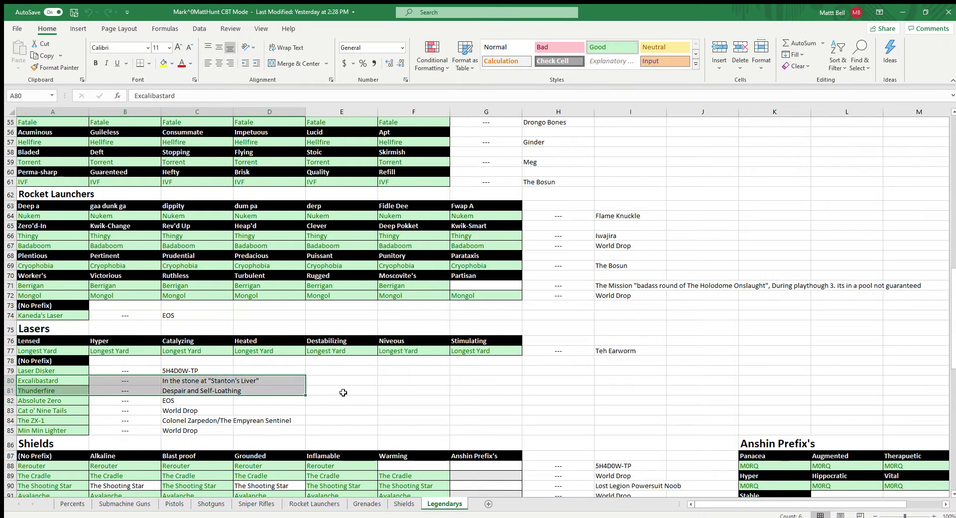
scroll(383, 373, down, 4)
scroll(432, 464, down, 2)
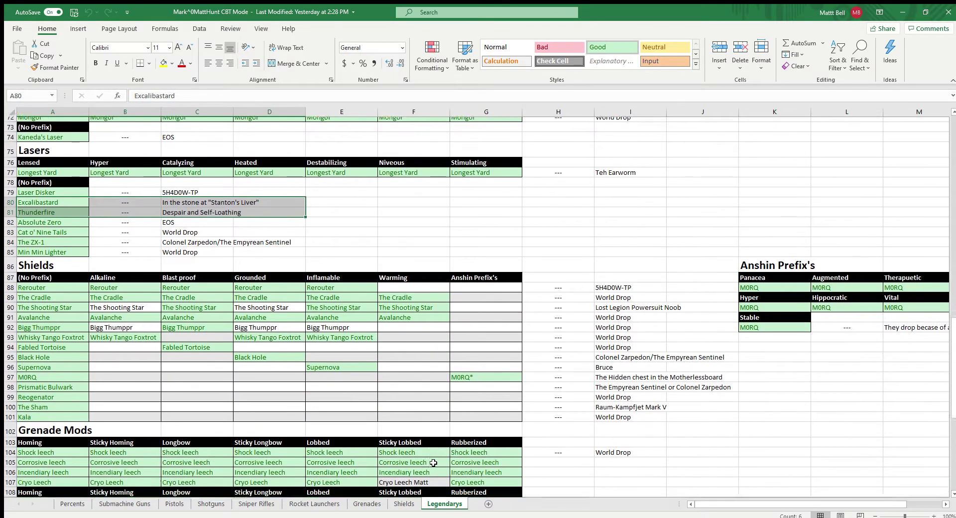
scroll(432, 462, up, 1)
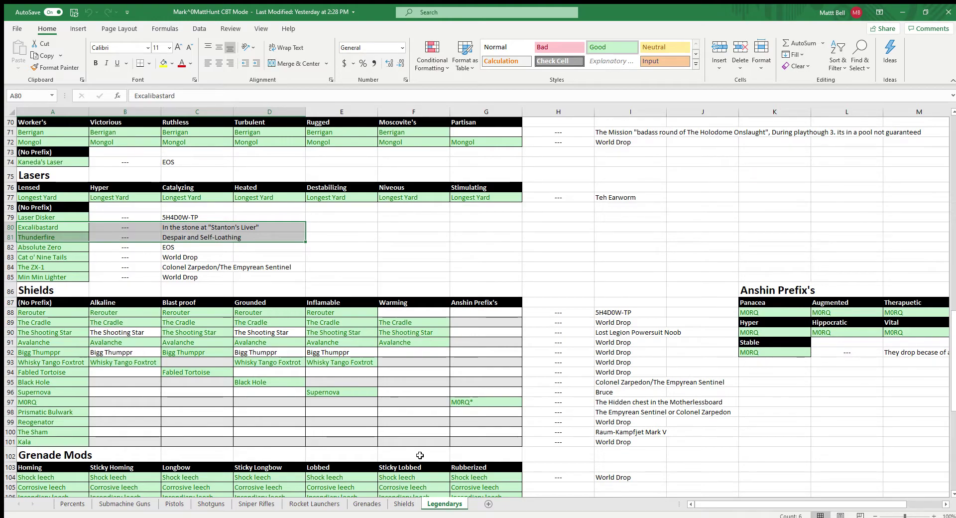
click(112, 353)
drag(112, 353, 343, 352)
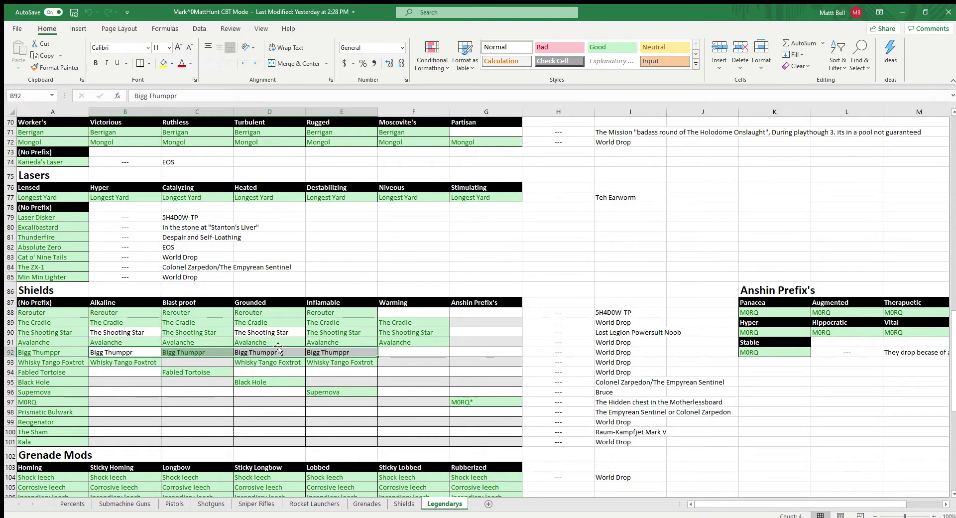
drag(120, 332, 264, 332)
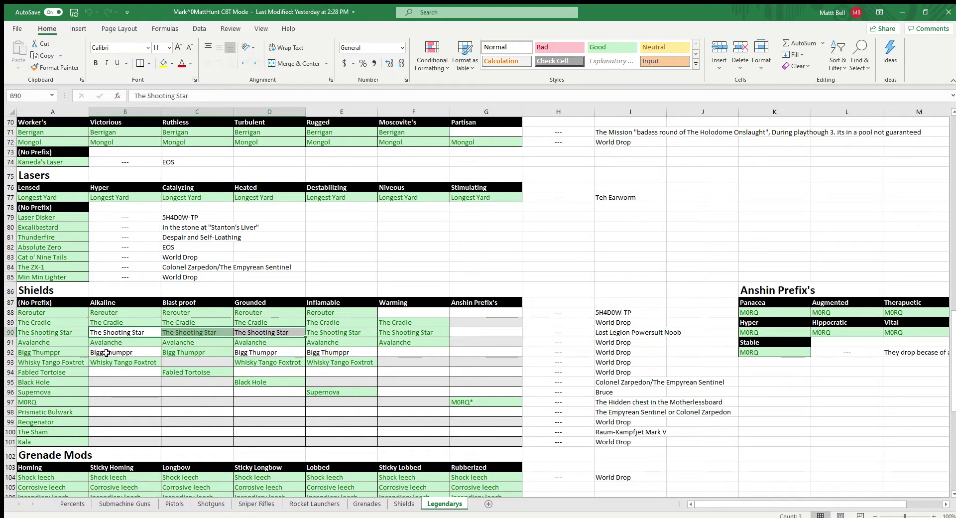
click(159, 353)
drag(55, 312, 70, 443)
drag(109, 330, 48, 334)
click(141, 364)
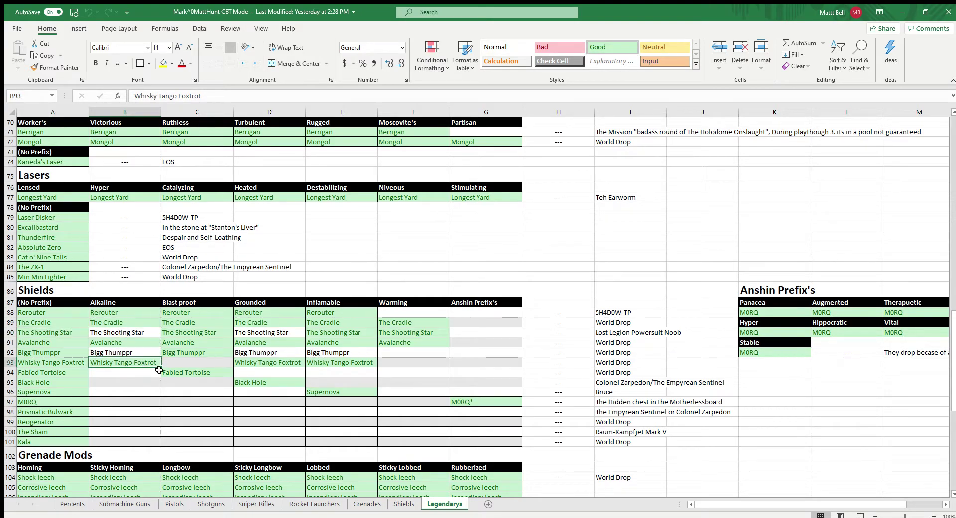
scroll(158, 370, down, 5)
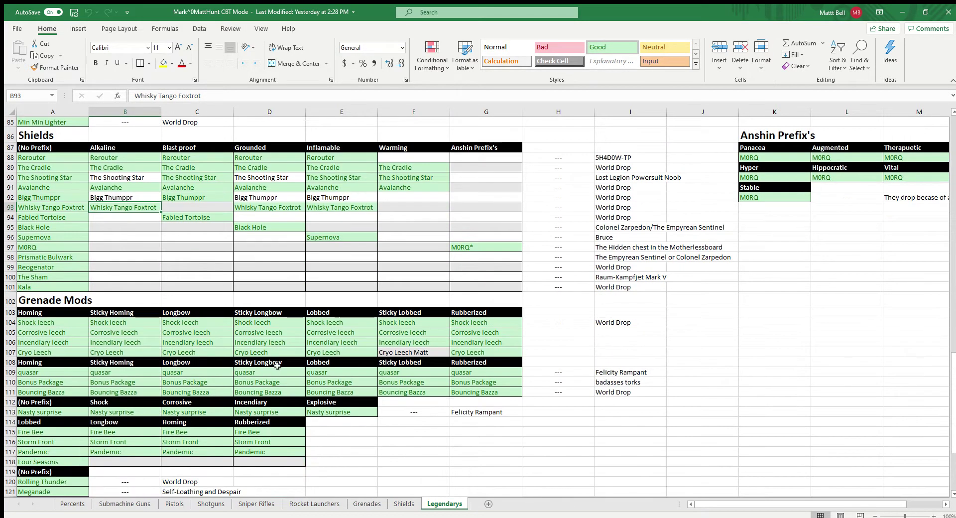
click(407, 353)
scroll(455, 370, down, 2)
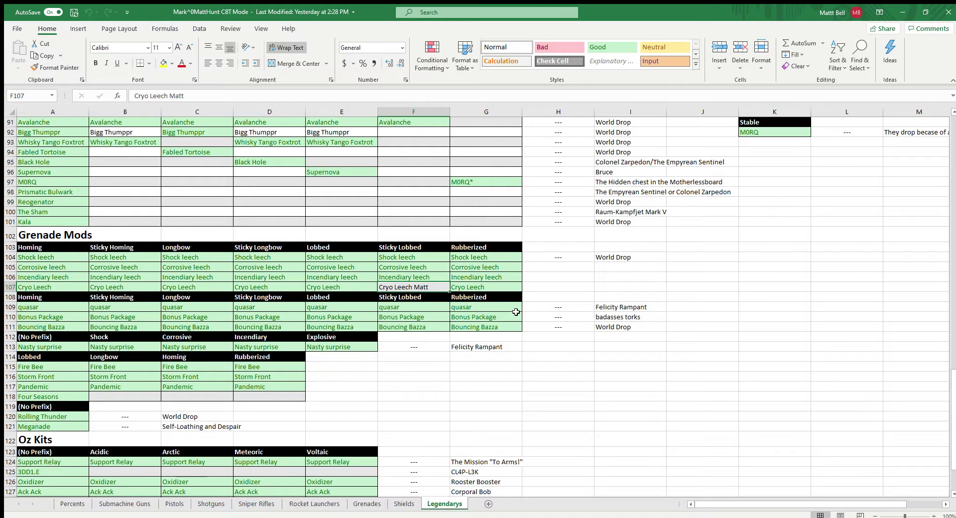
scroll(340, 286, down, 3)
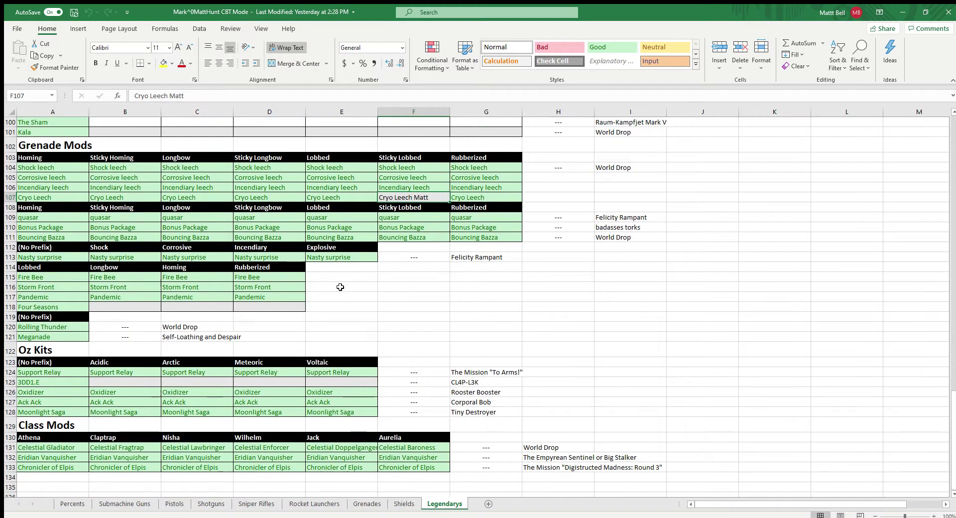
scroll(340, 287, down, 2)
scroll(339, 284, up, 5)
scroll(687, 332, up, 11)
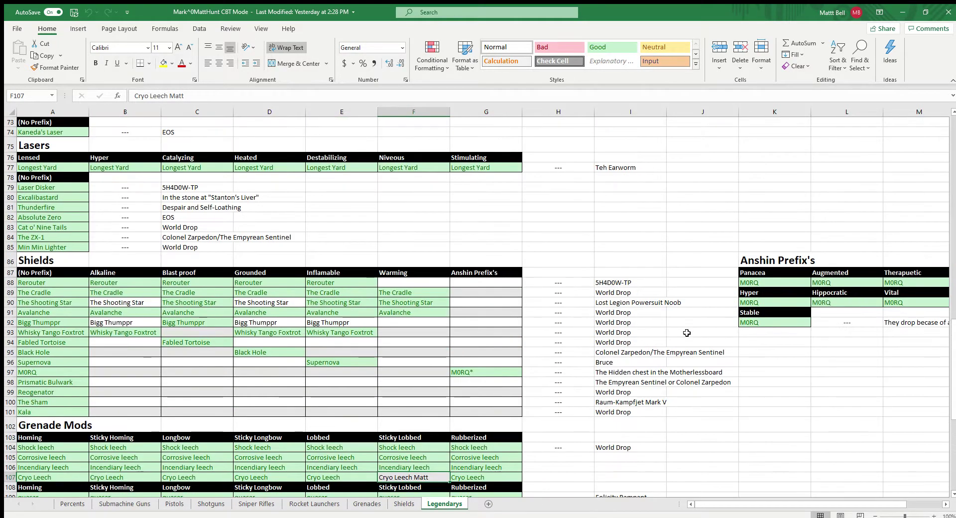
scroll(686, 332, up, 17)
scroll(687, 331, down, 14)
scroll(687, 331, up, 10)
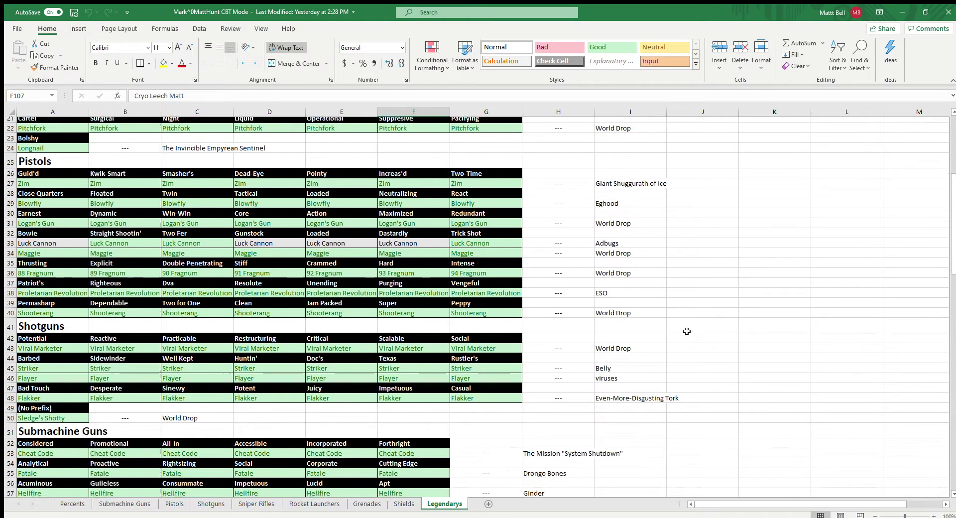
scroll(687, 331, down, 1)
scroll(687, 331, up, 2)
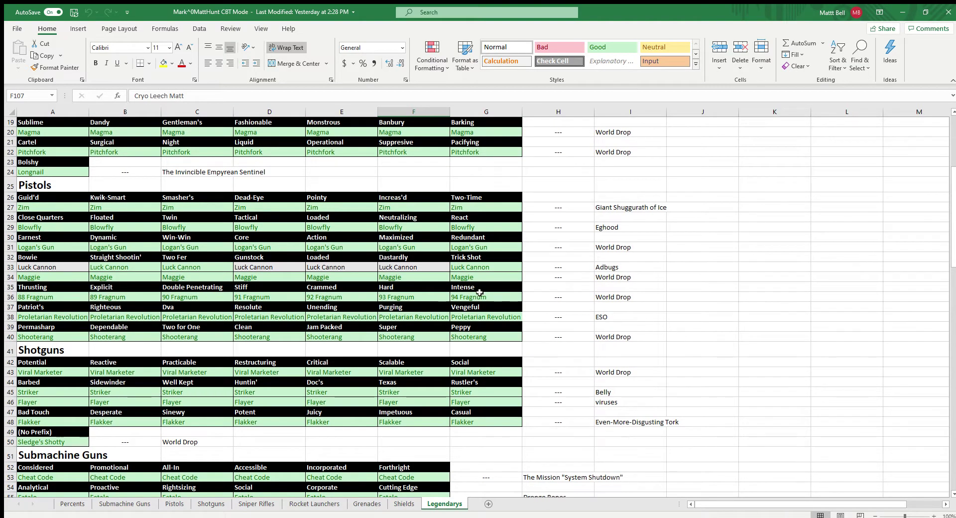
mouse_move(405, 265)
mouse_down()
mouse_move(56, 270)
mouse_move(407, 271)
mouse_up()
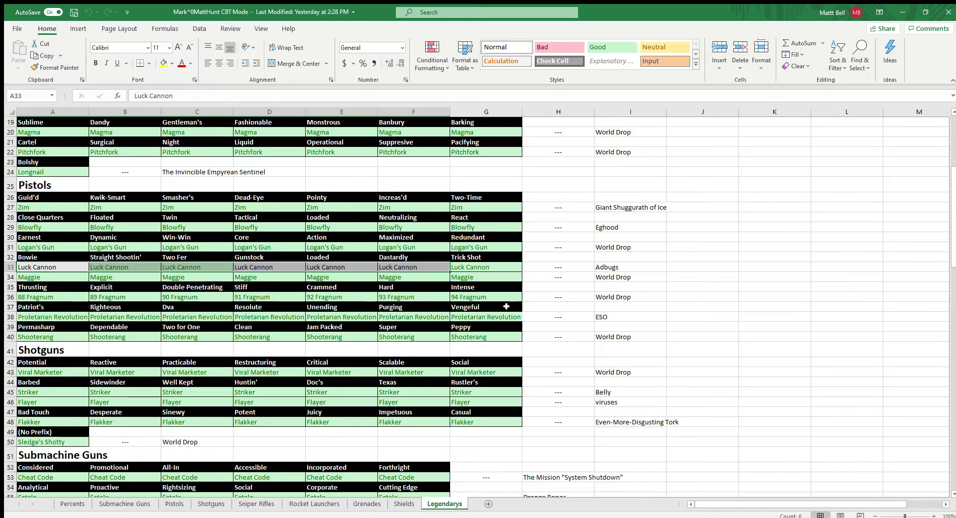
Scroll through the Legendarys list, starting from the Crammed prefix heading
click(361, 288)
scroll(551, 342, down, 13)
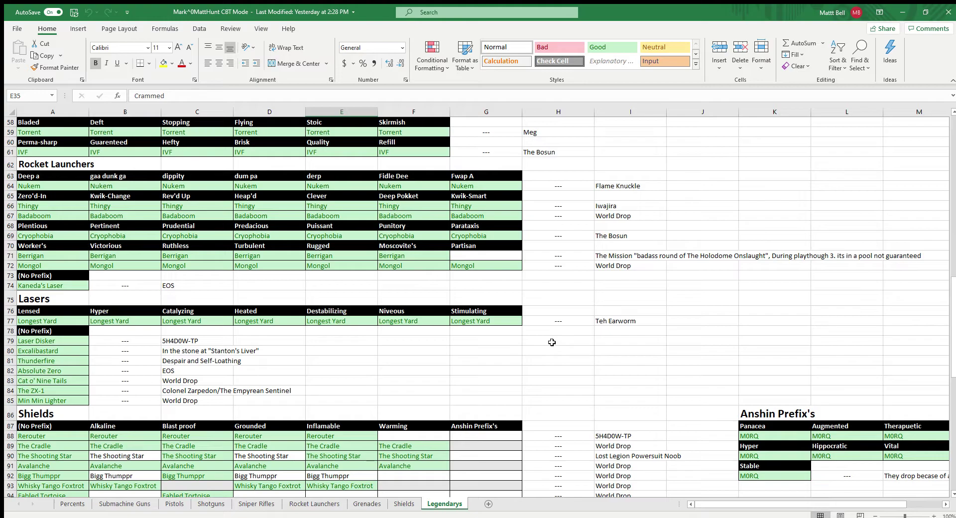
scroll(552, 342, down, 7)
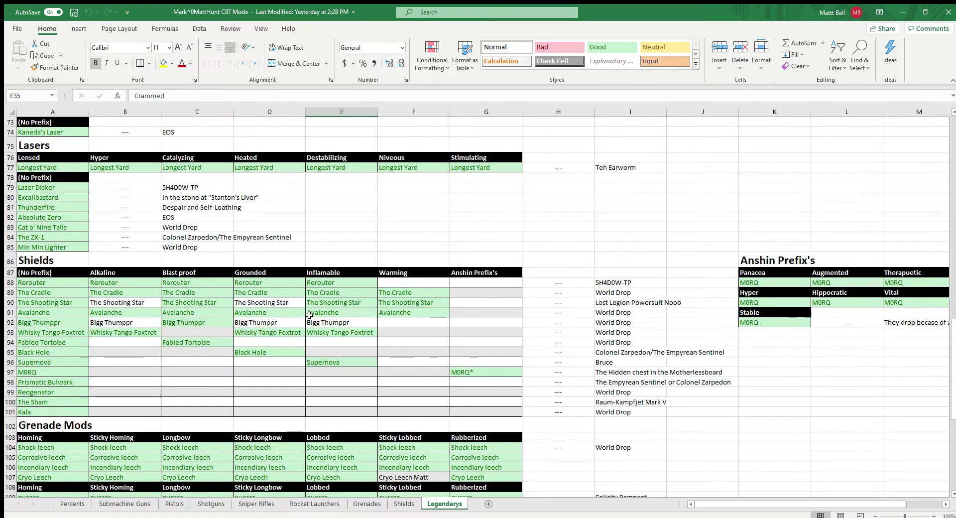
scroll(308, 315, down, 5)
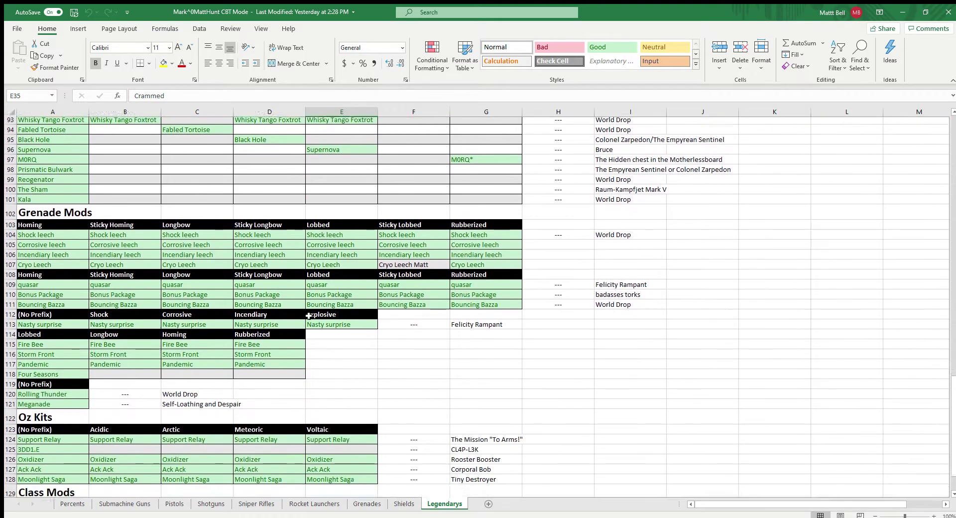
scroll(308, 316, up, 17)
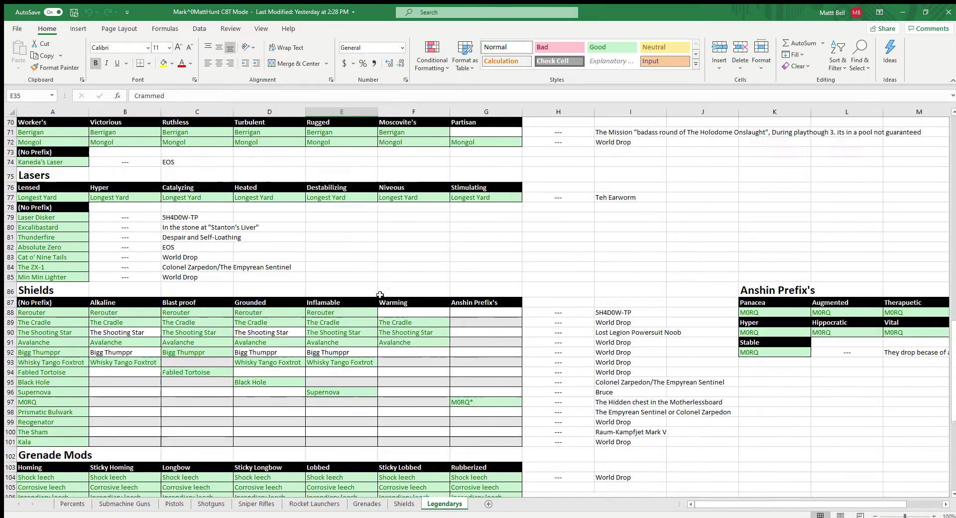
scroll(380, 295, up, 12)
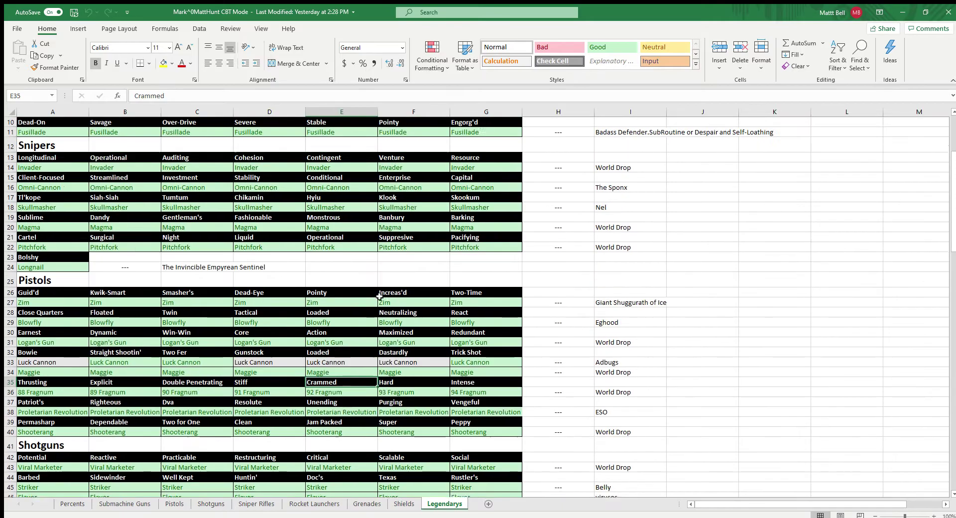
scroll(429, 389, up, 2)
scroll(394, 378, down, 20)
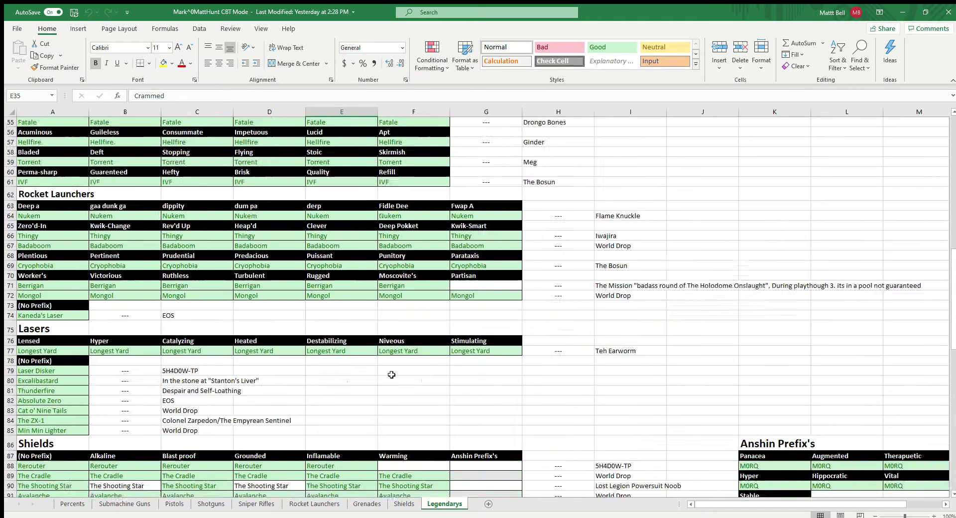
scroll(391, 375, down, 3)
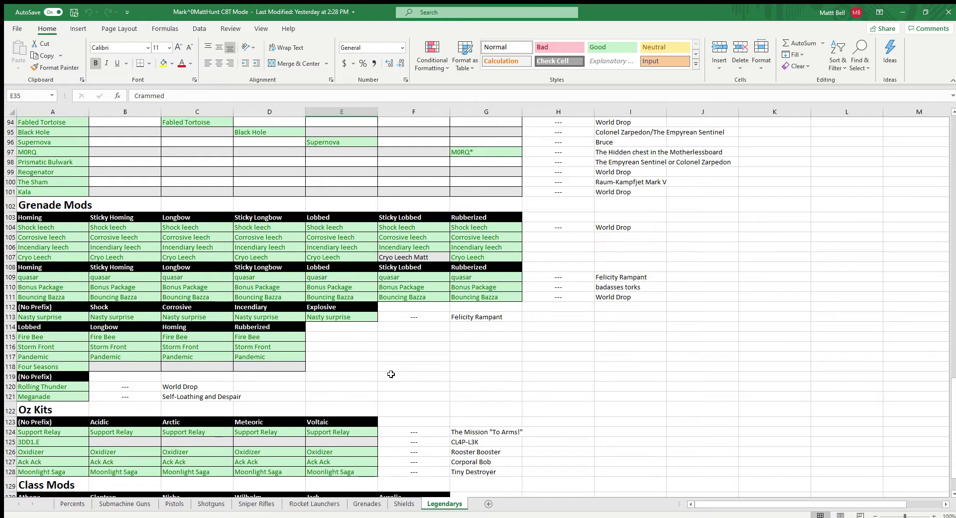
scroll(484, 339, down, 2)
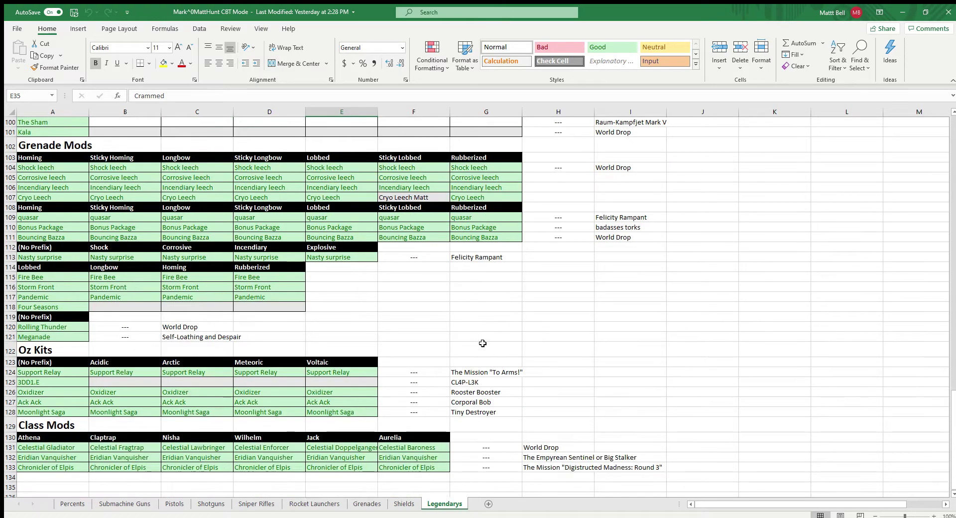
scroll(486, 342, up, 2)
scroll(483, 342, down, 2)
scroll(460, 318, up, 3)
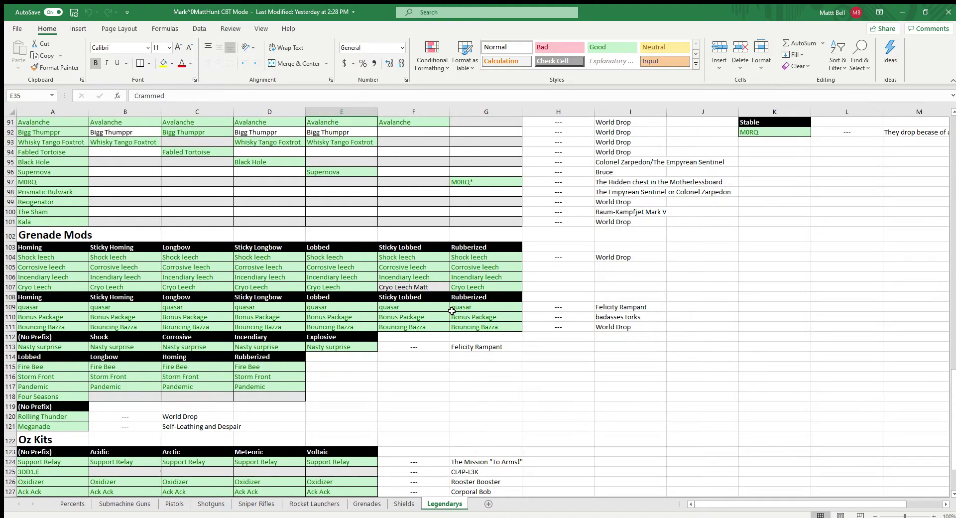
scroll(451, 310, up, 8)
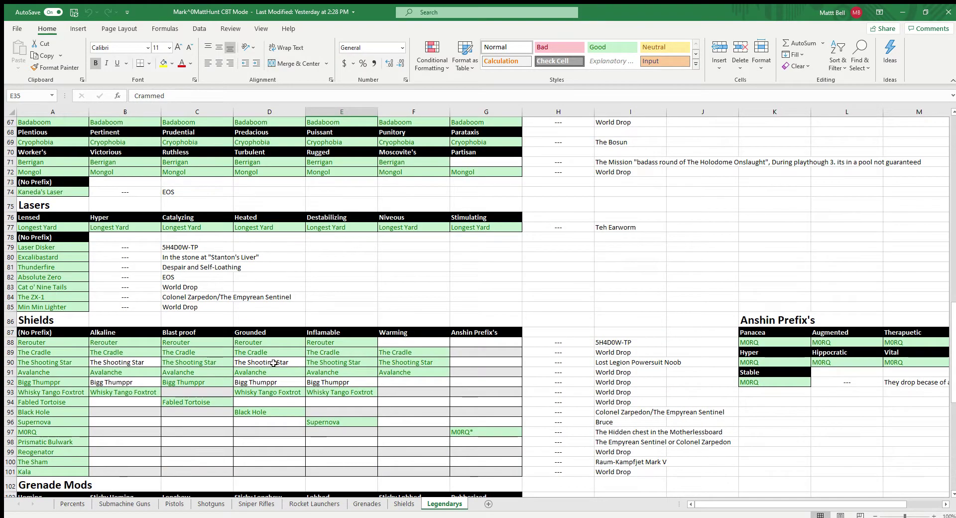
Highlight example Legendarys entries: Cryo Leech Matt, the Fashionable sniper, and the Luck Cannon row 33
drag(112, 381, 339, 382)
scroll(224, 373, down, 1)
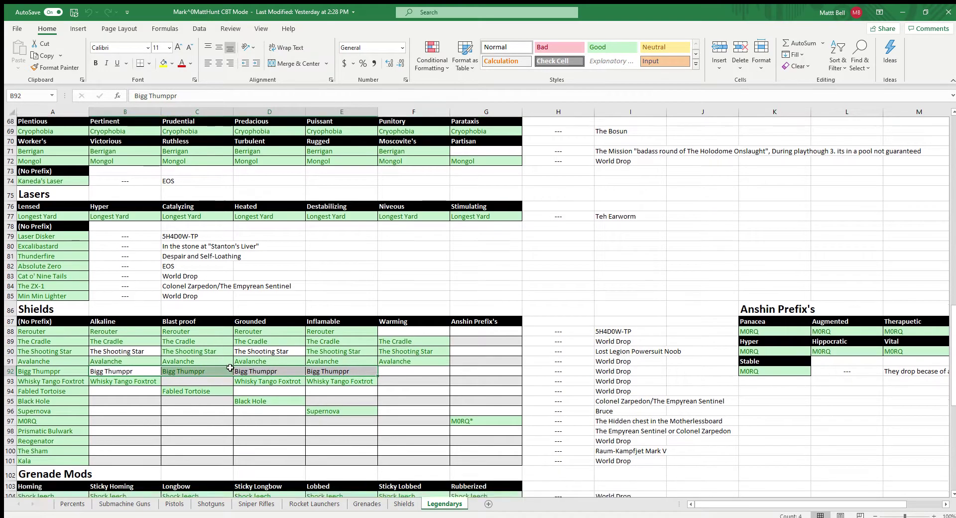
scroll(230, 367, down, 8)
click(437, 319)
scroll(437, 319, down, 4)
scroll(292, 379, up, 13)
scroll(293, 379, up, 5)
scroll(292, 379, up, 6)
scroll(328, 437, down, 6)
drag(486, 381, 398, 272)
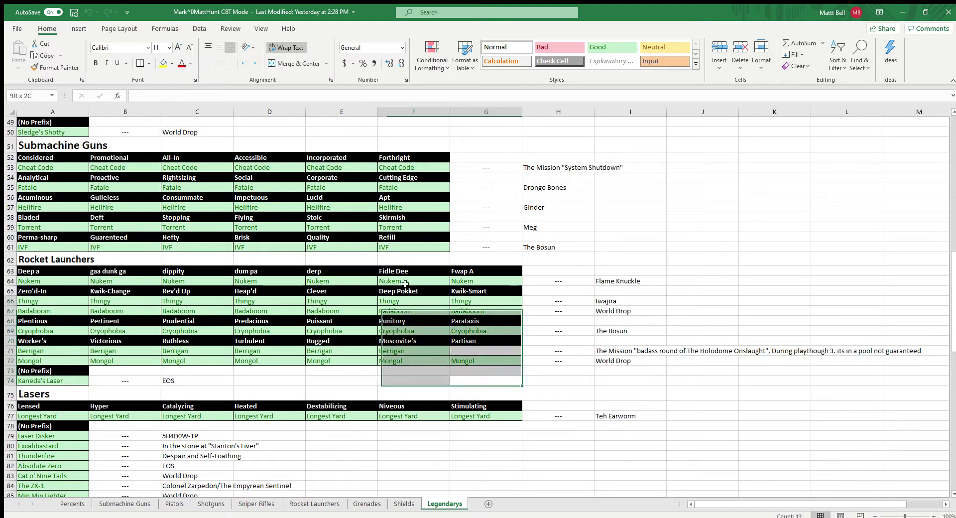
scroll(398, 272, up, 16)
click(269, 312)
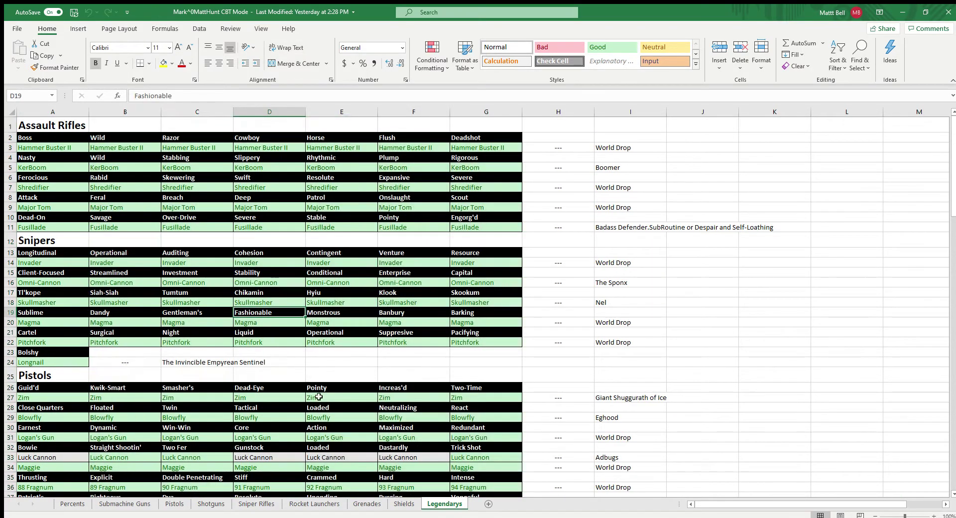
drag(393, 458, 194, 458)
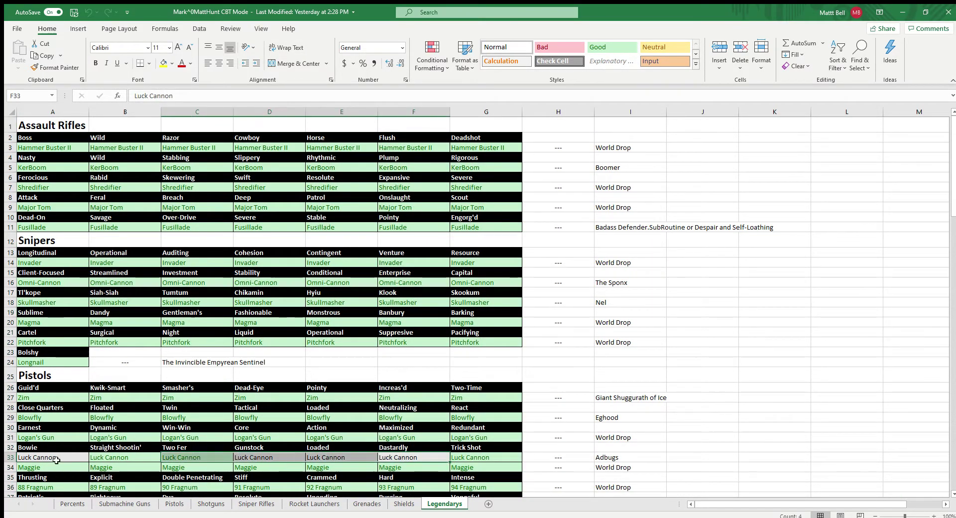
Switch to the Shields sheet and select blocks of shield entries
click(404, 503)
drag(243, 248, 642, 304)
drag(629, 358, 248, 325)
Clear the shield selection and select the grenade entries block, with headers, on Grenades
click(487, 233)
scroll(487, 233, down, 4)
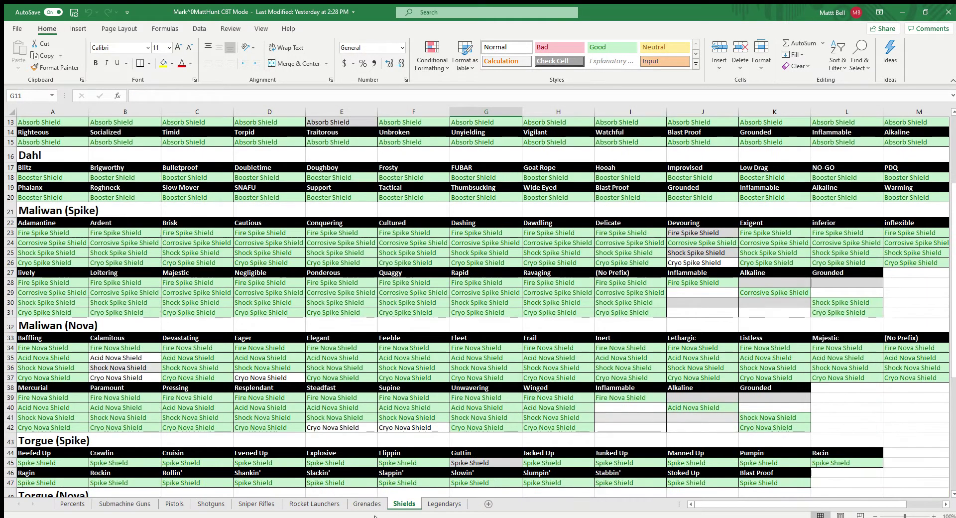
click(367, 504)
drag(112, 282, 495, 450)
drag(39, 273, 493, 453)
drag(95, 282, 493, 451)
Select sample ranges on Rocket Launchers (Scav), Sniper Rifles, and Shotguns (Delivery, Bangstick, Shotty)
click(314, 503)
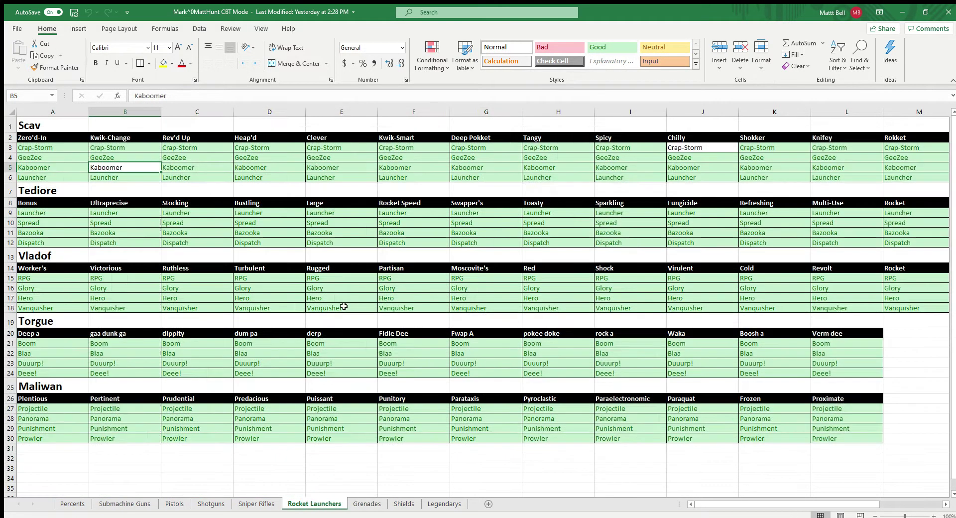
drag(97, 167, 675, 147)
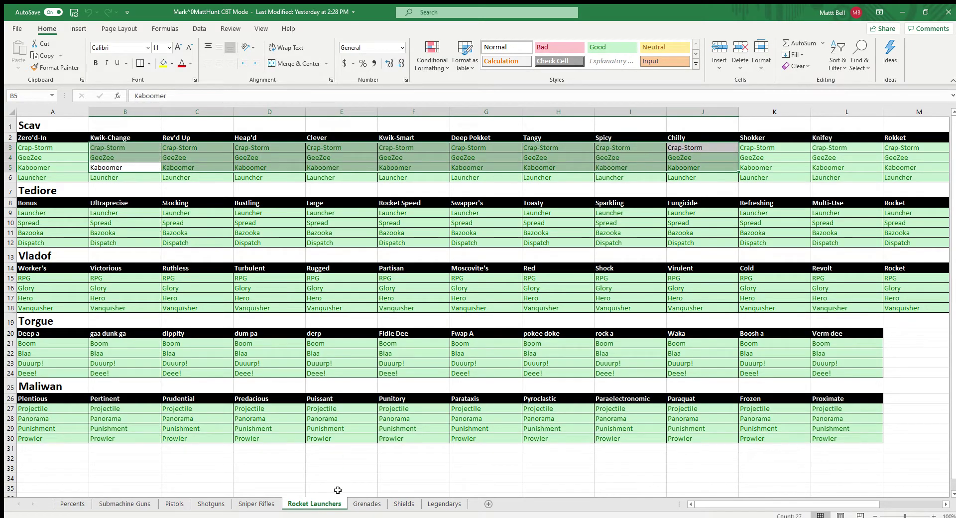
click(256, 503)
drag(99, 157, 809, 401)
drag(318, 147, 777, 452)
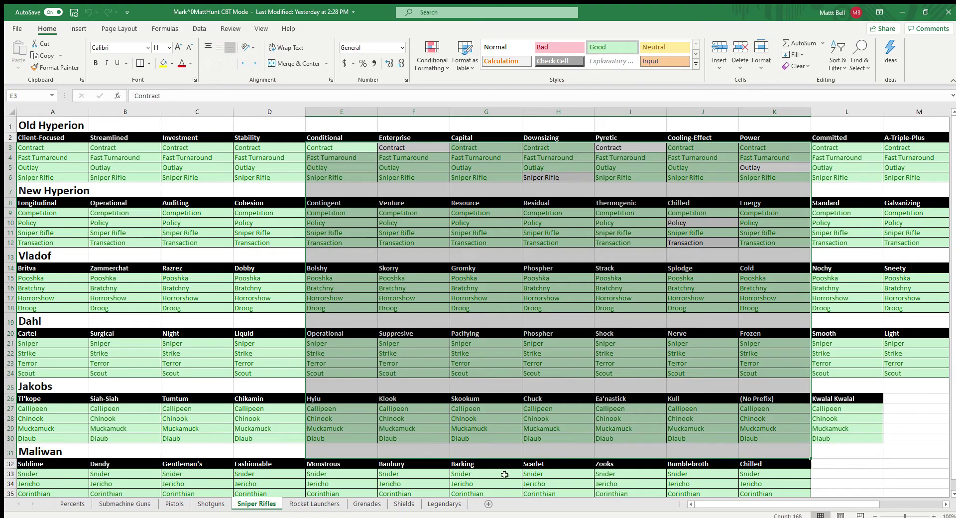
click(209, 503)
drag(463, 292, 610, 356)
scroll(610, 357, up, 3)
drag(251, 223, 777, 232)
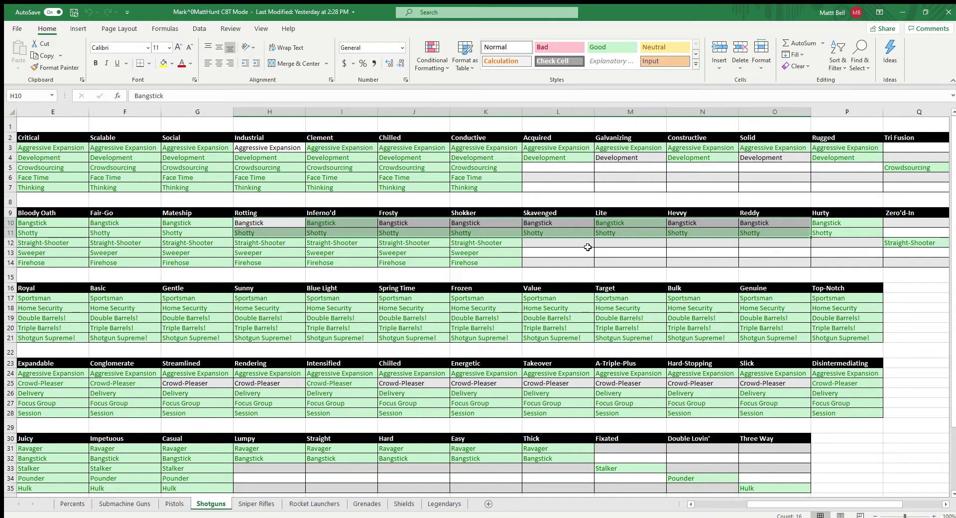
On the Pistols sheet, mark the Old Hyperion entries, the Iced Vision entry and New Hyperion pistols
click(173, 503)
scroll(72, 152, down, 3)
scroll(73, 152, up, 3)
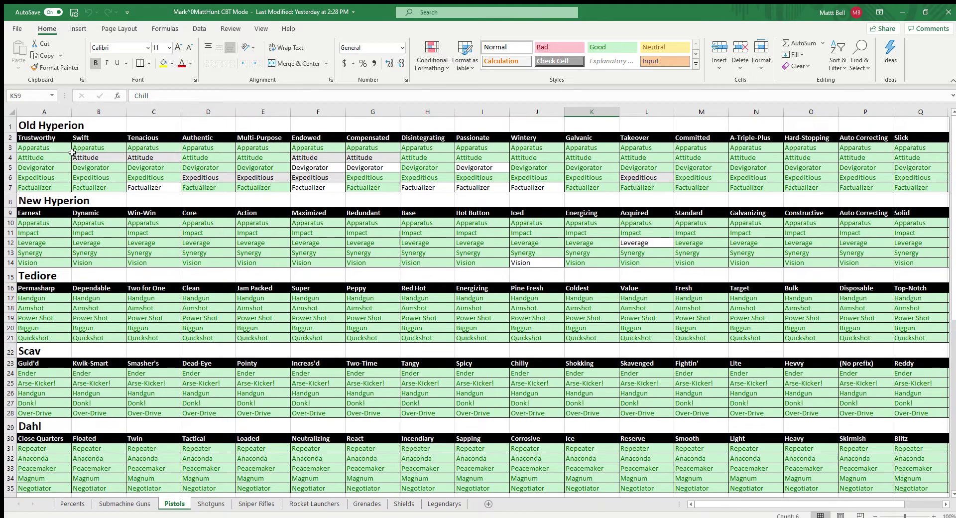
drag(73, 152, 650, 195)
drag(75, 159, 213, 163)
click(526, 265)
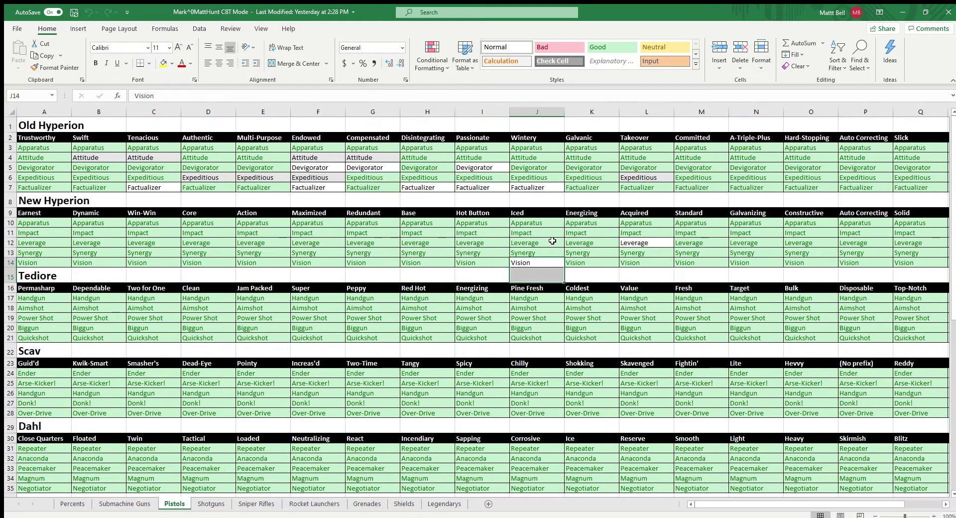
drag(512, 239, 685, 259)
Select and then clear the Old Hyperion rows on the Submachine Guns sheet
click(124, 504)
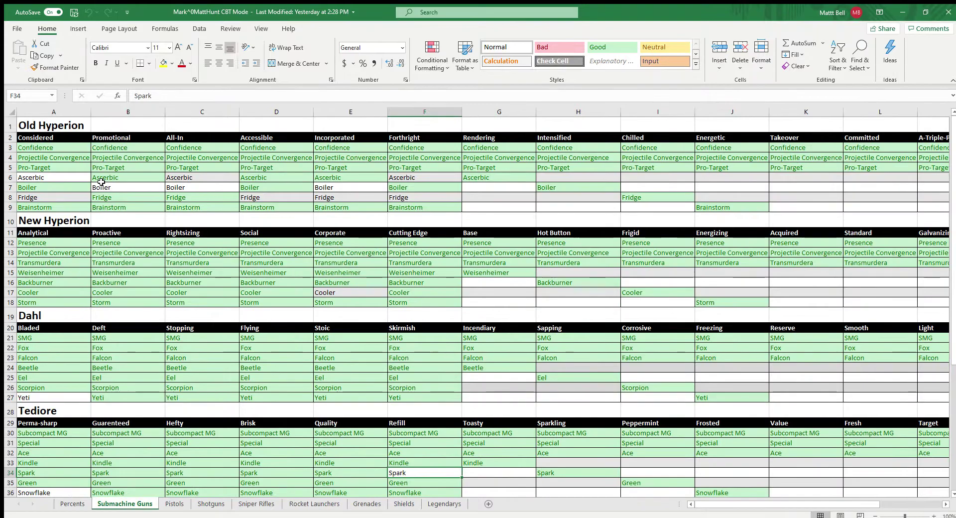
drag(53, 177, 361, 257)
click(361, 257)
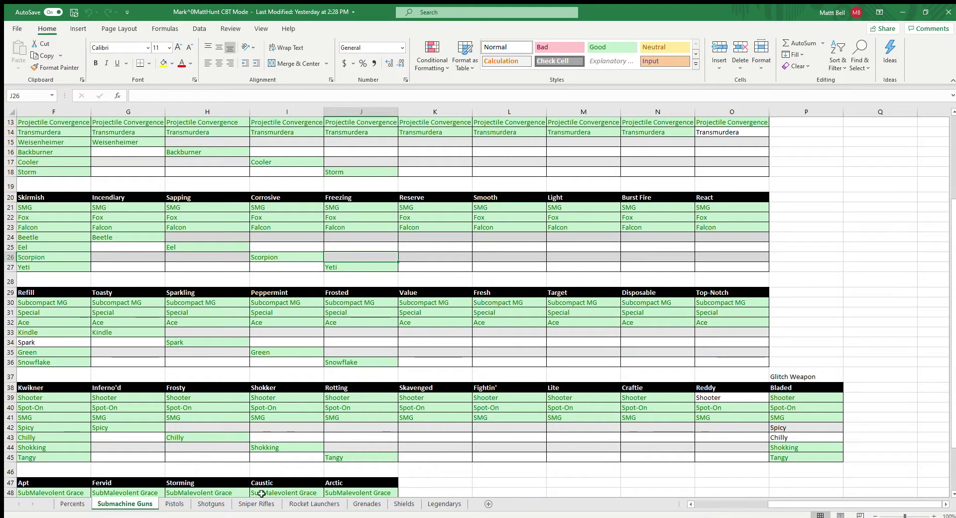
Open the Percents sheet and scroll down to the overall TOTAL row
click(72, 503)
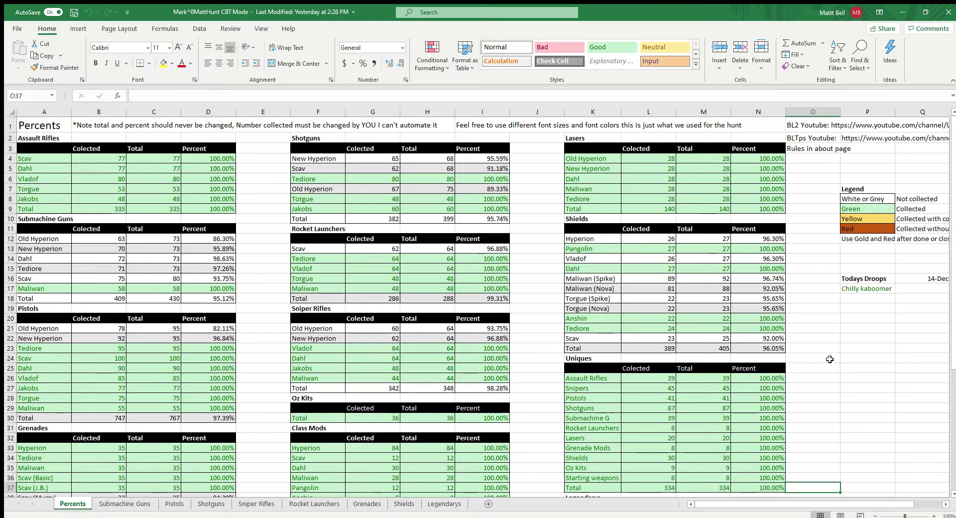
scroll(667, 321, down, 7)
scroll(606, 382, down, 1)
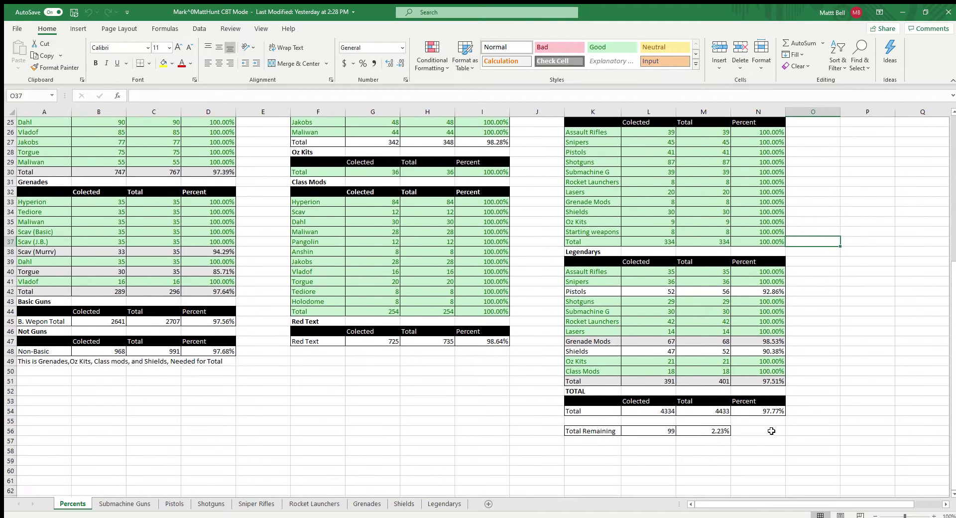
drag(805, 409, 869, 410)
click(870, 410)
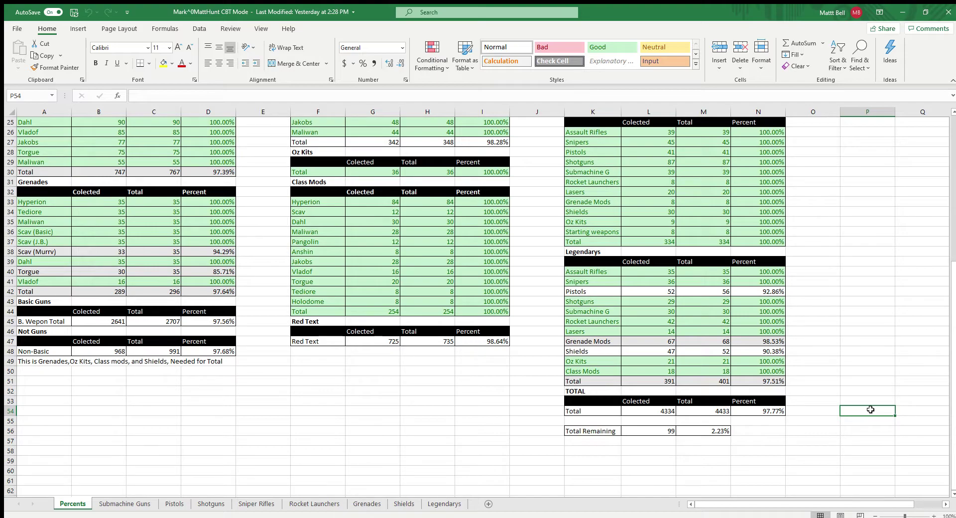
Point out the 97.77% overall total and scroll back to the top of the summary
scroll(695, 406, up, 1)
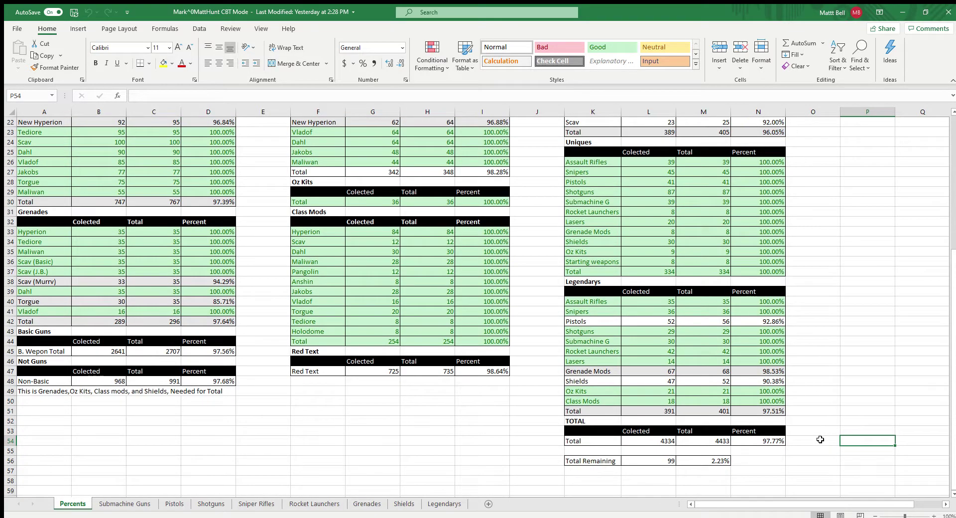
click(820, 439)
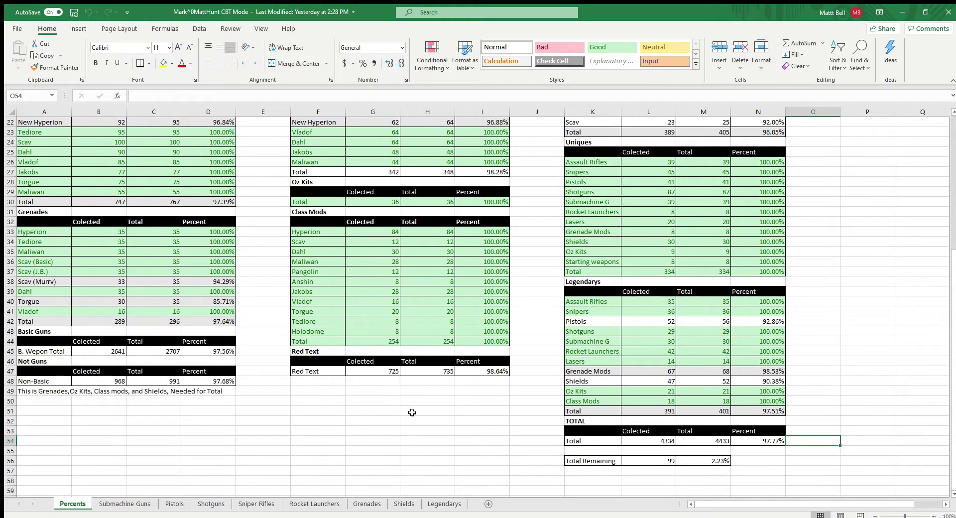
scroll(805, 386, up, 7)
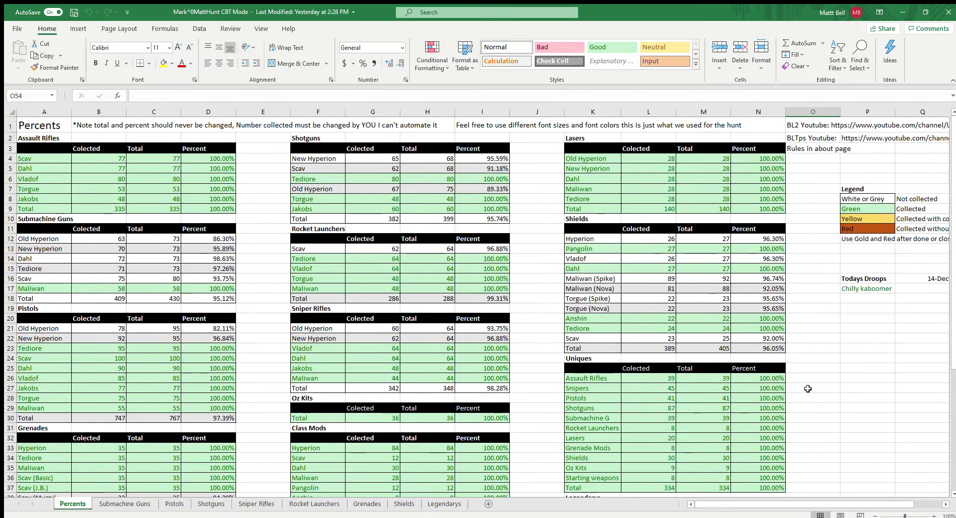
scroll(808, 388, up, 1)
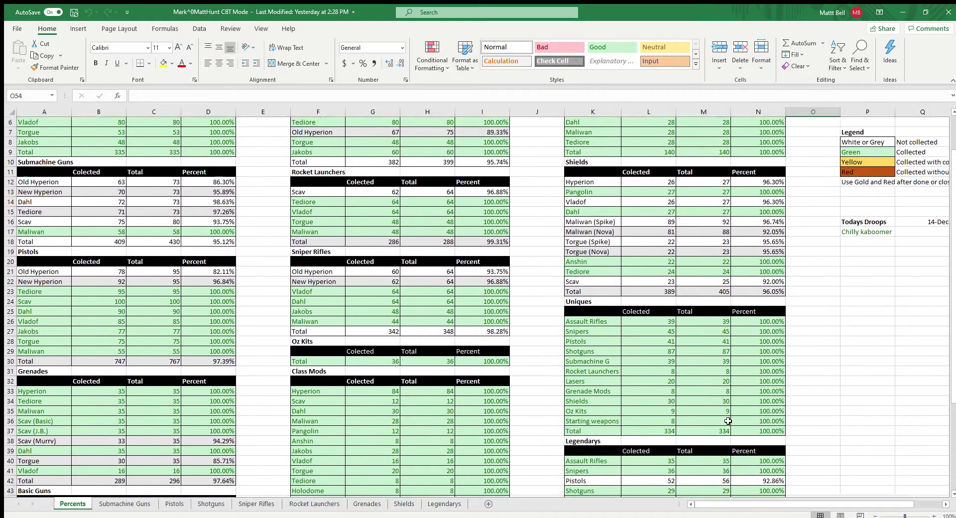
scroll(495, 418, down, 5)
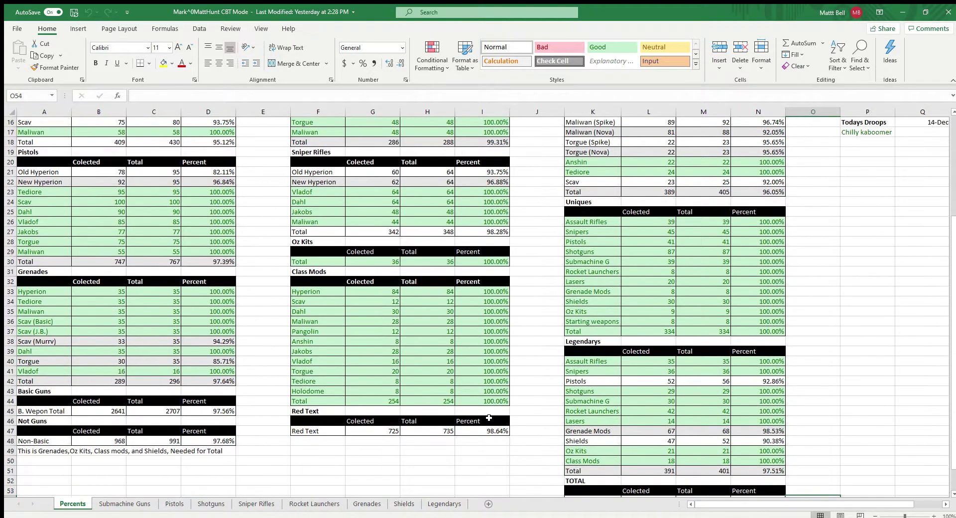
scroll(488, 418, up, 5)
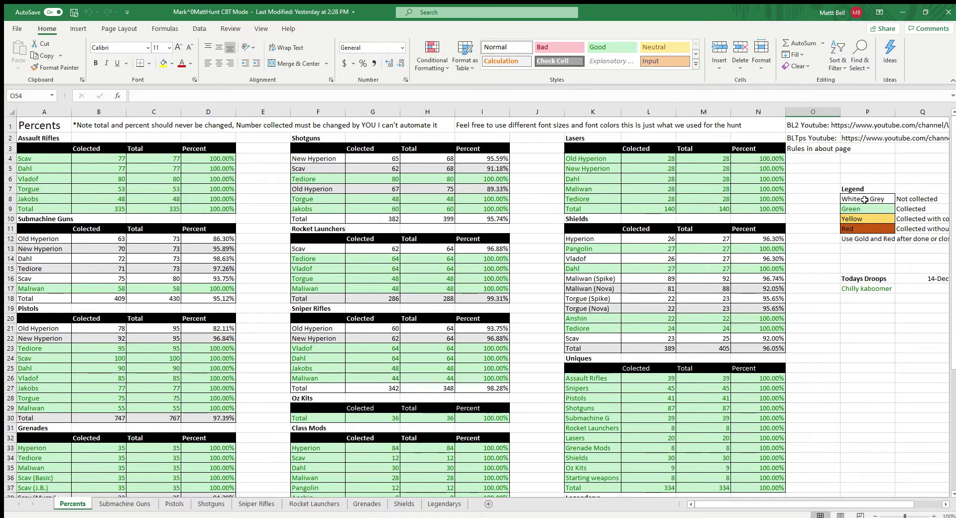